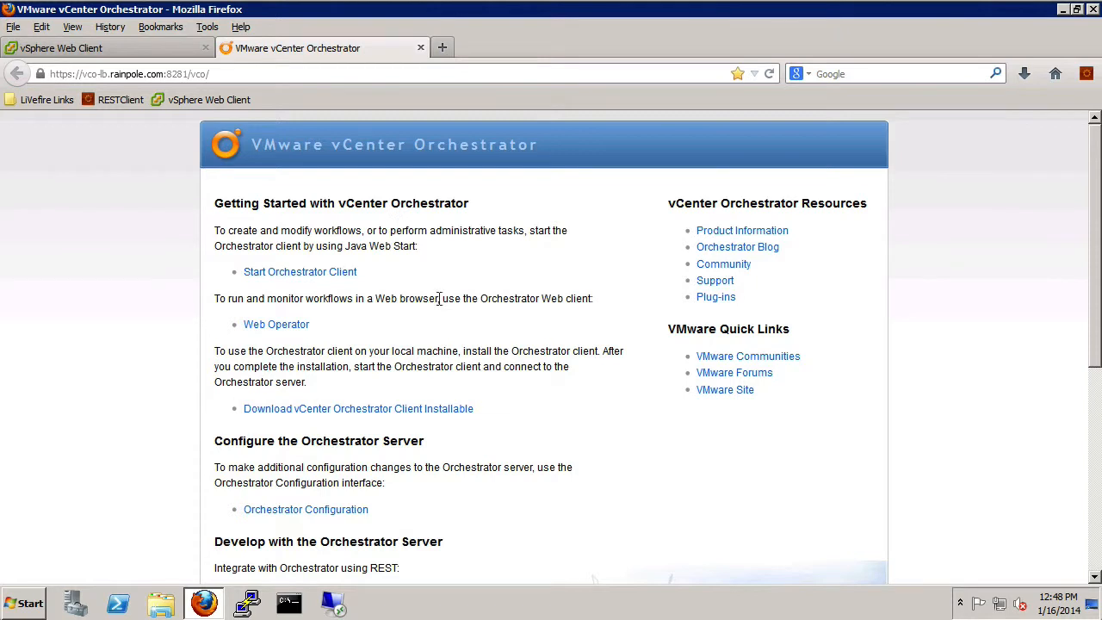
# - Load the saved PuTTY session vco-l-01a and connect to vco-1.rainpole.com
pyautogui.click(258, 604)
pyautogui.scroll(-5, 661, 379)
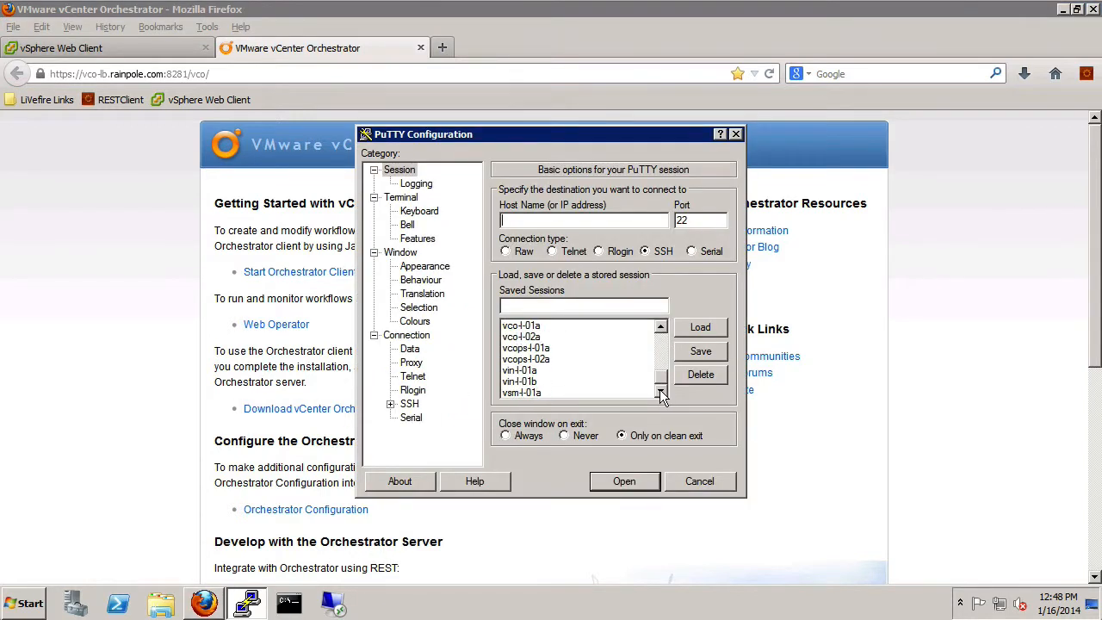
pyautogui.click(533, 326)
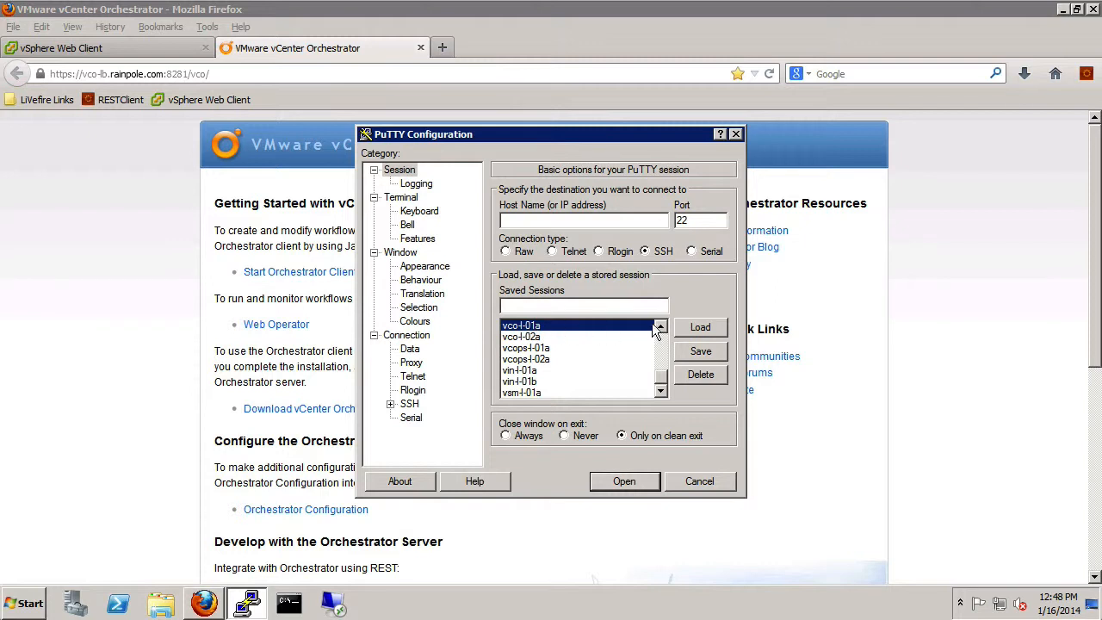
pyautogui.click(700, 327)
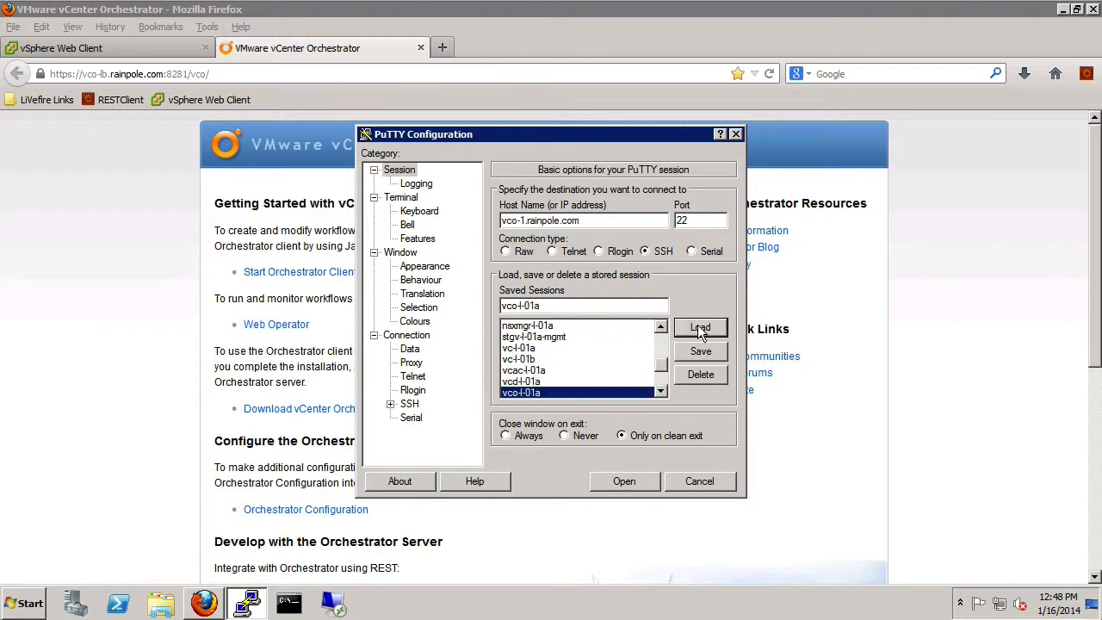
pyautogui.click(632, 483)
# - Log in as root and shrink the vco-1 terminal, placing it at lower left
pyautogui.write('root')
pyautogui.press('Return')
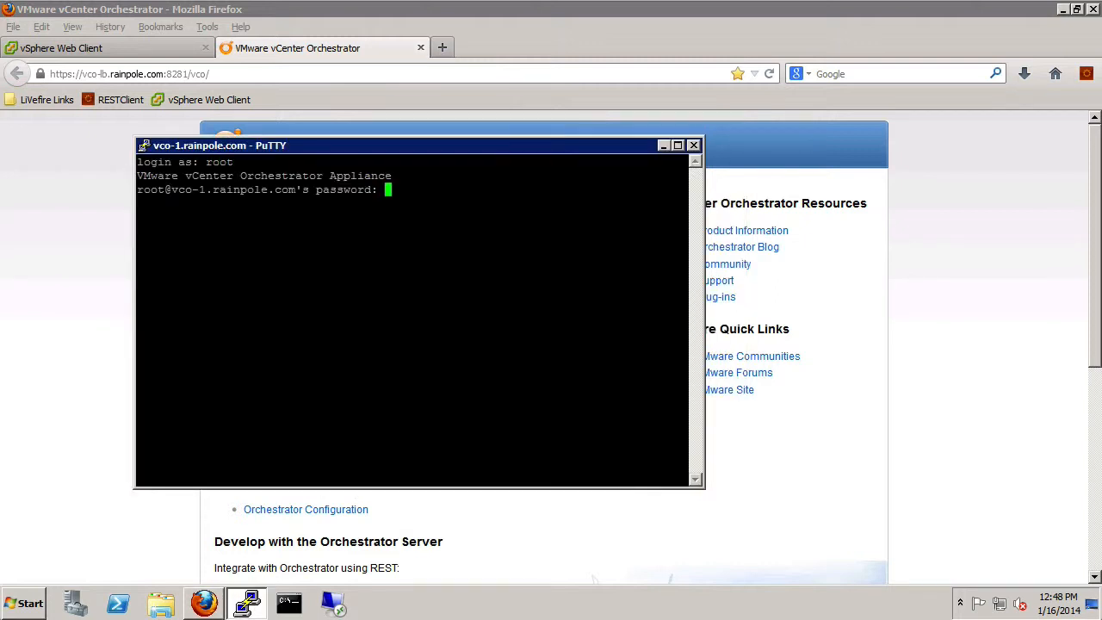
pyautogui.press('Return')
pyautogui.moveTo(620, 144); pyautogui.dragTo(489, 238)
pyautogui.moveTo(566, 231); pyautogui.dragTo(474, 288)
pyautogui.click(26, 602)
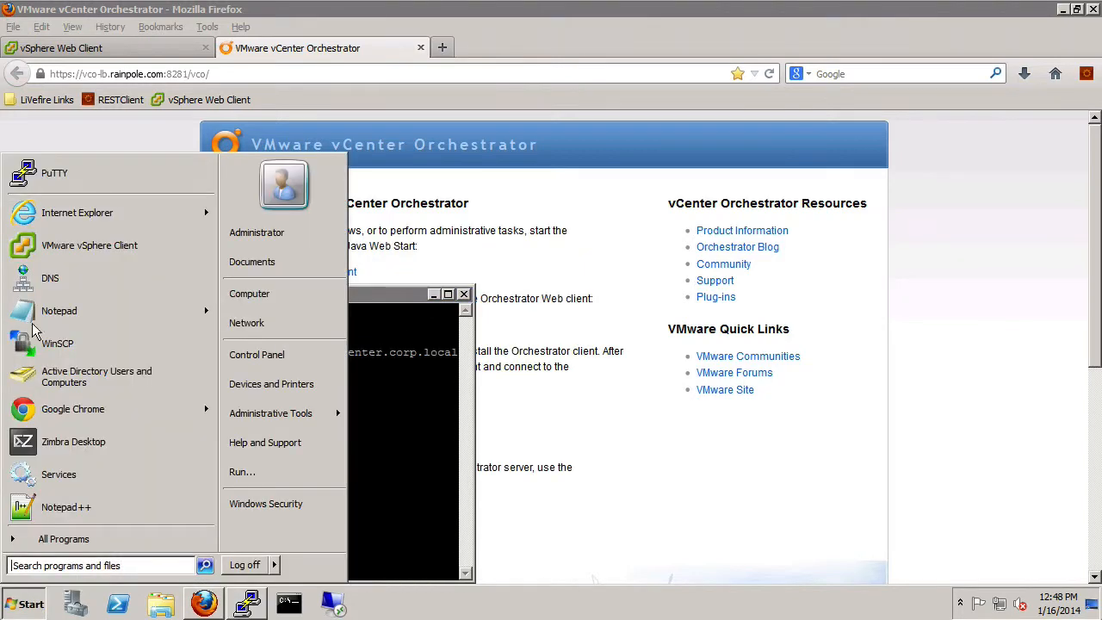
# - Start a second PuTTY, load the saved session vco-l-02a, and connect to vco-2.rainpole.com
pyautogui.click(70, 172)
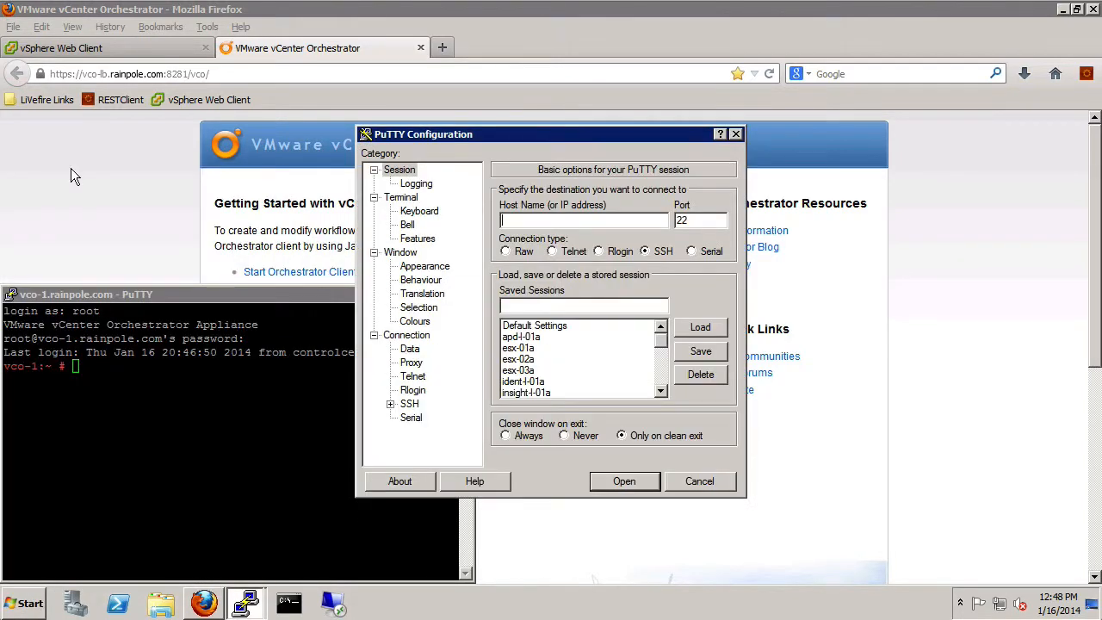
pyautogui.scroll(-5, 607, 394)
pyautogui.click(522, 338)
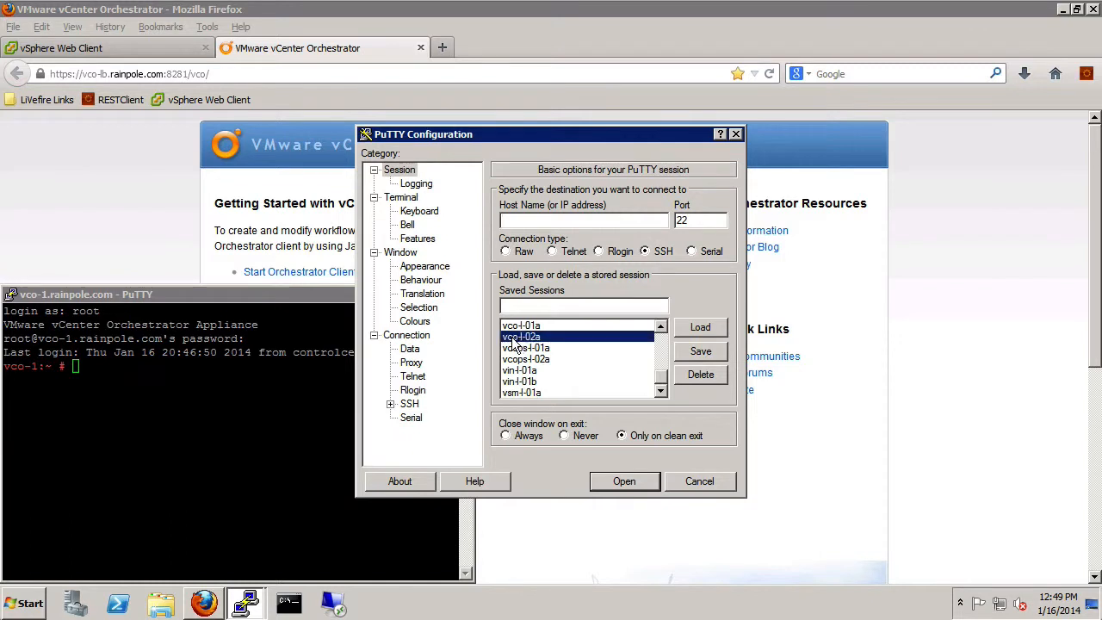
pyautogui.click(700, 328)
pyautogui.click(629, 480)
# - Log in as root with the account password and resize the vco-2 terminal beside vco-1
pyautogui.write('root')
pyautogui.press('Return')
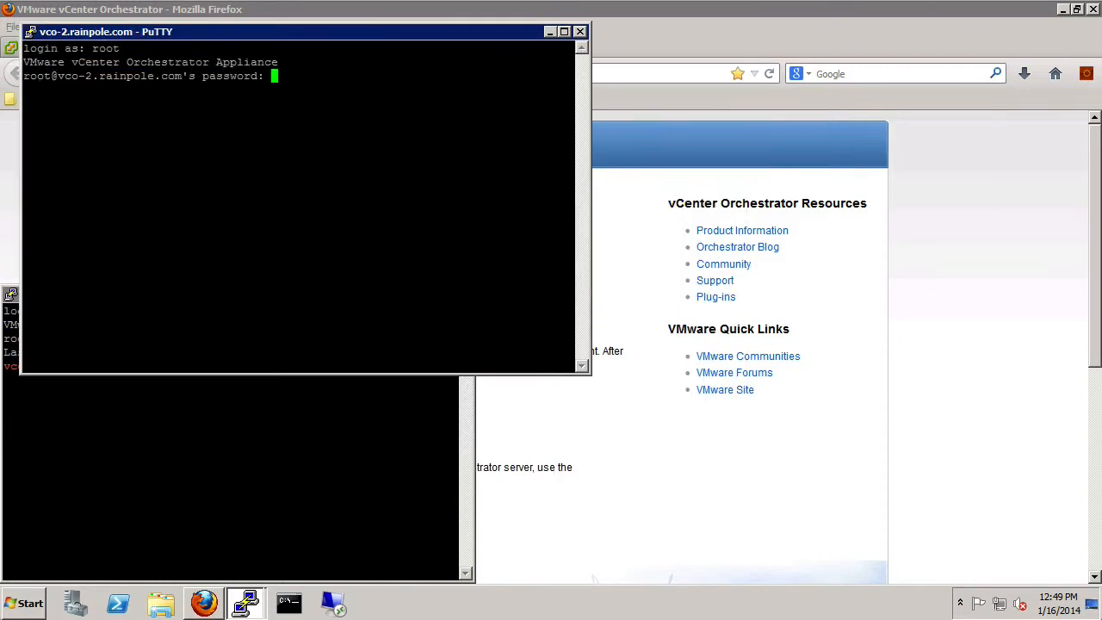
pyautogui.write('VMware1!')
pyautogui.press('Return')
pyautogui.moveTo(299, 34); pyautogui.dragTo(792, 243)
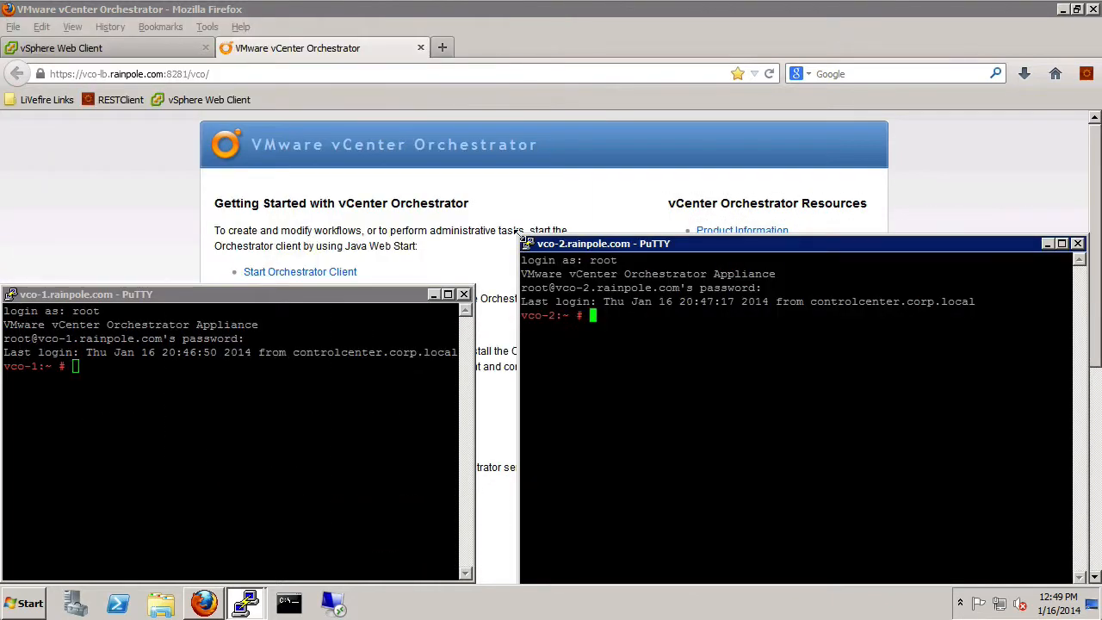
pyautogui.moveTo(514, 258); pyautogui.dragTo(503, 294)
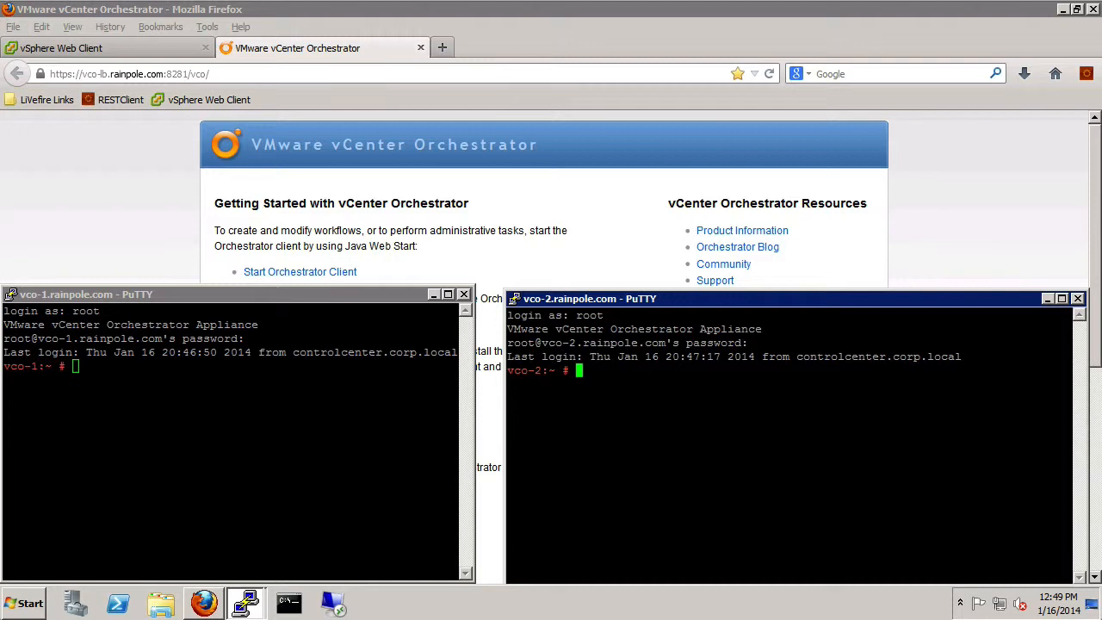
# - Run tail -f /var/log/vco/app-server/server.log in the vco-2 and vco-1 terminals
pyautogui.write('tail -f /var/log/vco')
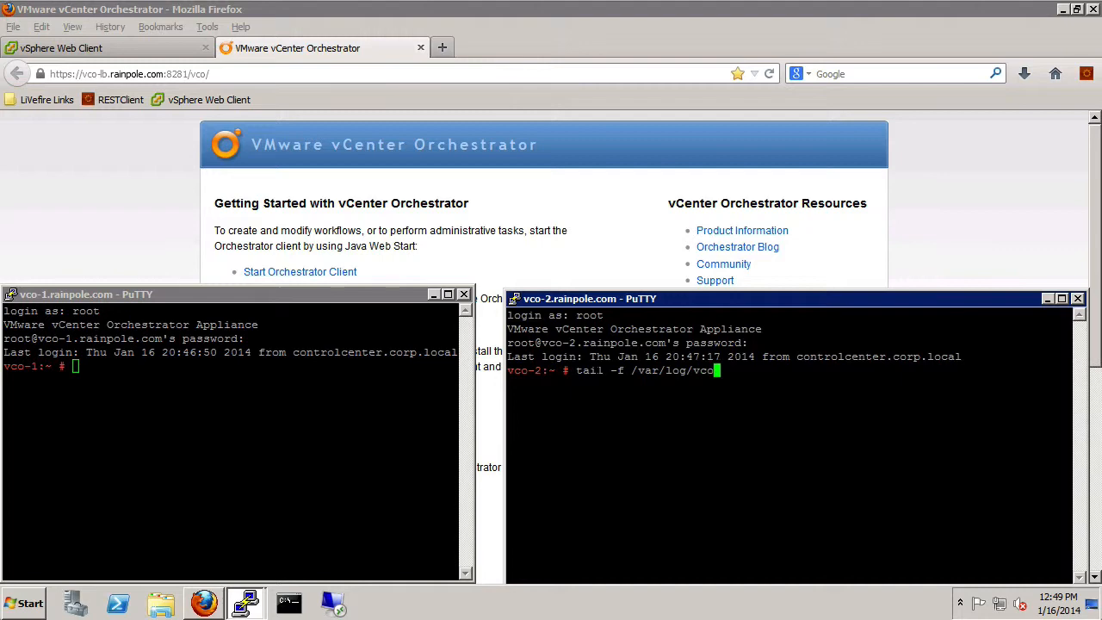
pyautogui.write('/app-server/server.log')
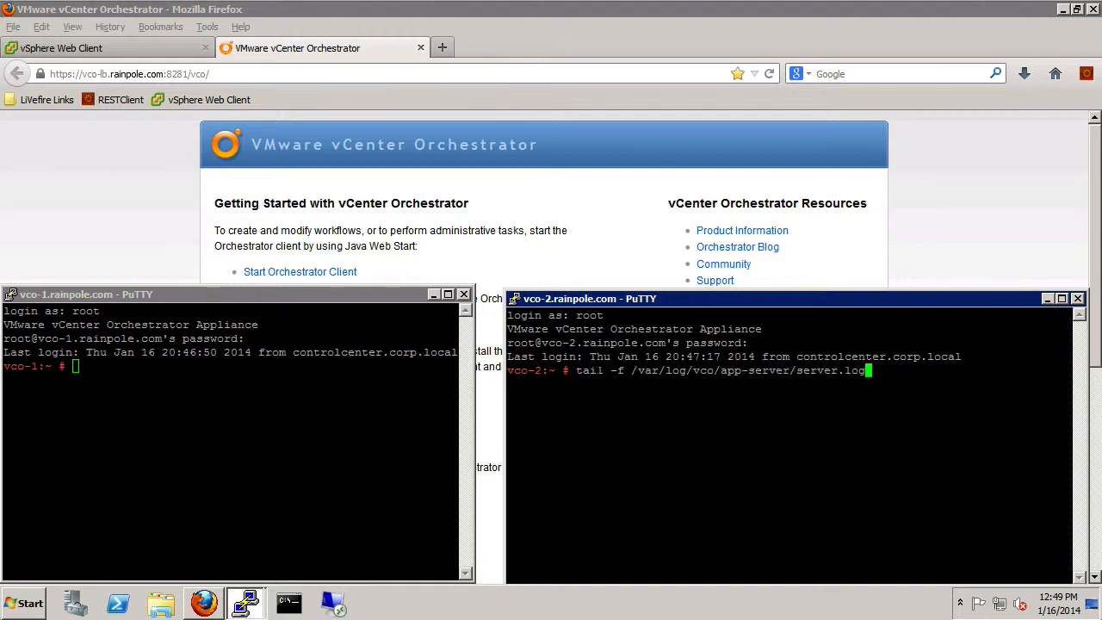
pyautogui.press('Return')
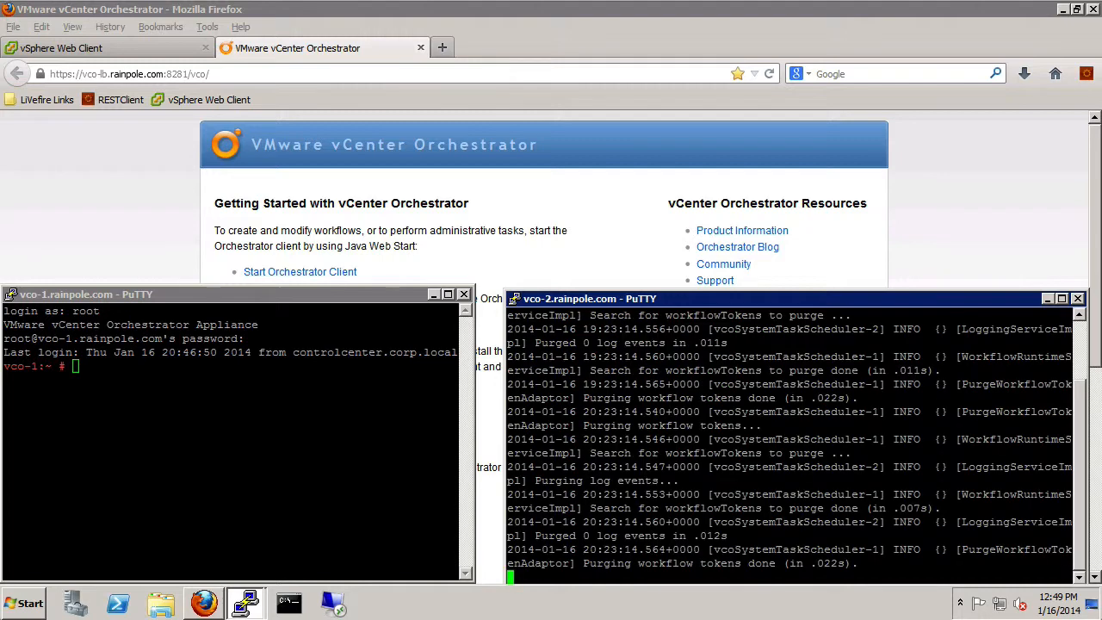
pyautogui.hotkey('alt', 'Tab')
pyautogui.write('tail -f /var/log/vco/app-server/server.log')
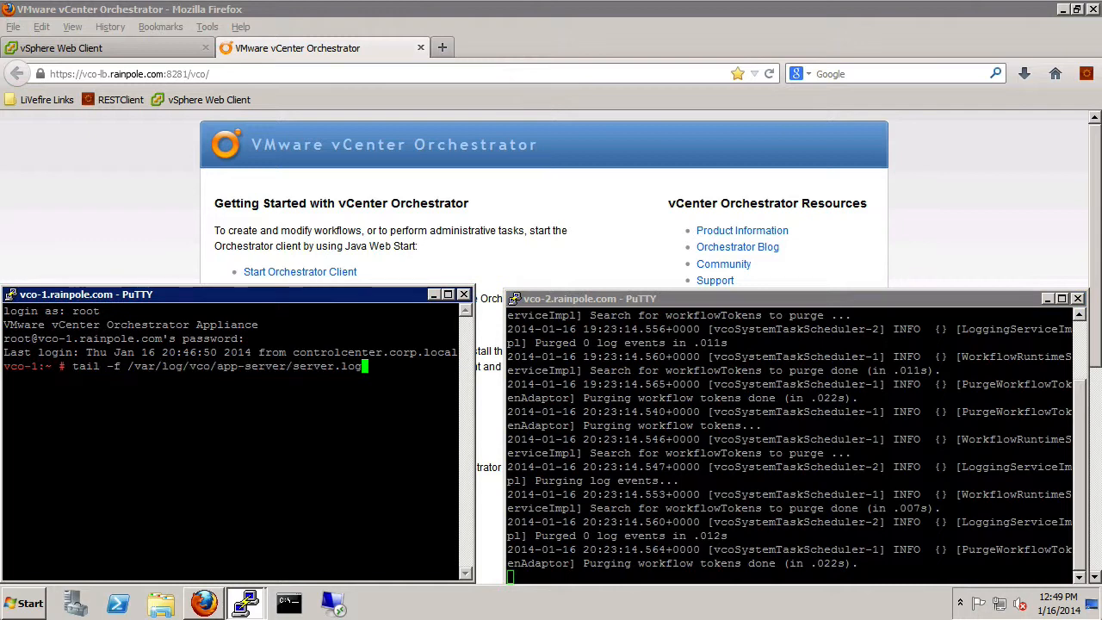
pyautogui.press('Return')
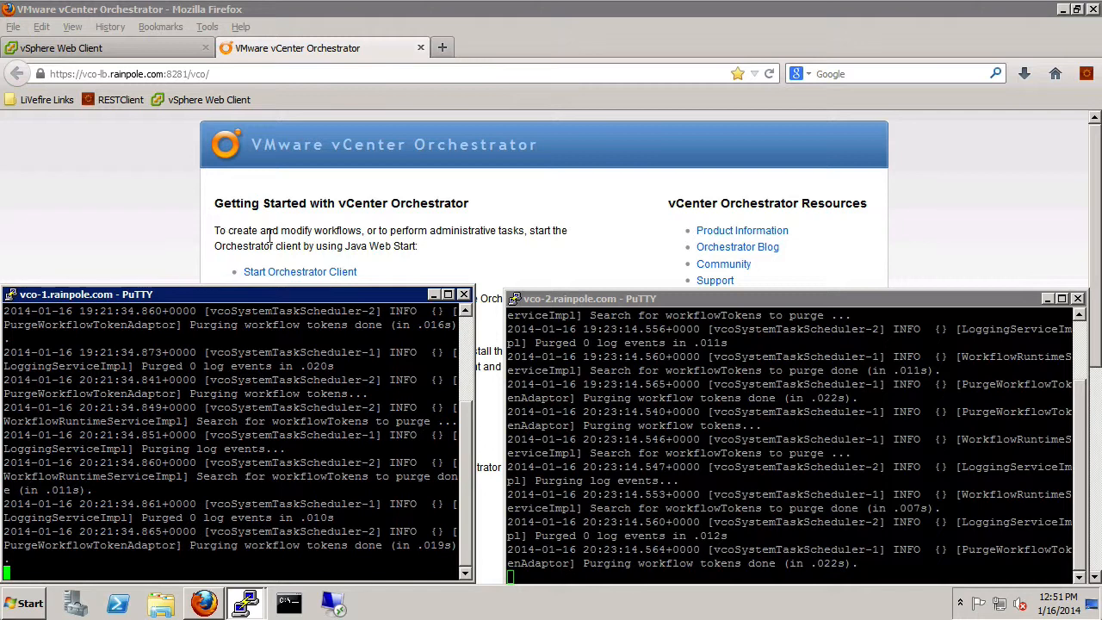
# - Launch the Orchestrator client from the Firefox start page and minimize Firefox
pyautogui.click(312, 272)
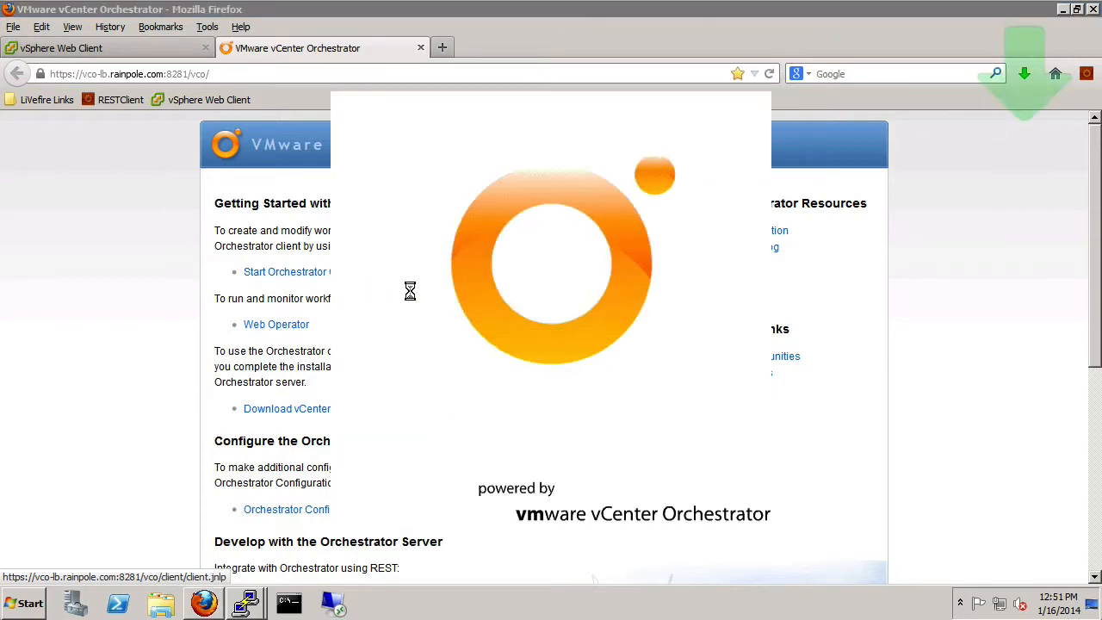
pyautogui.click(1063, 10)
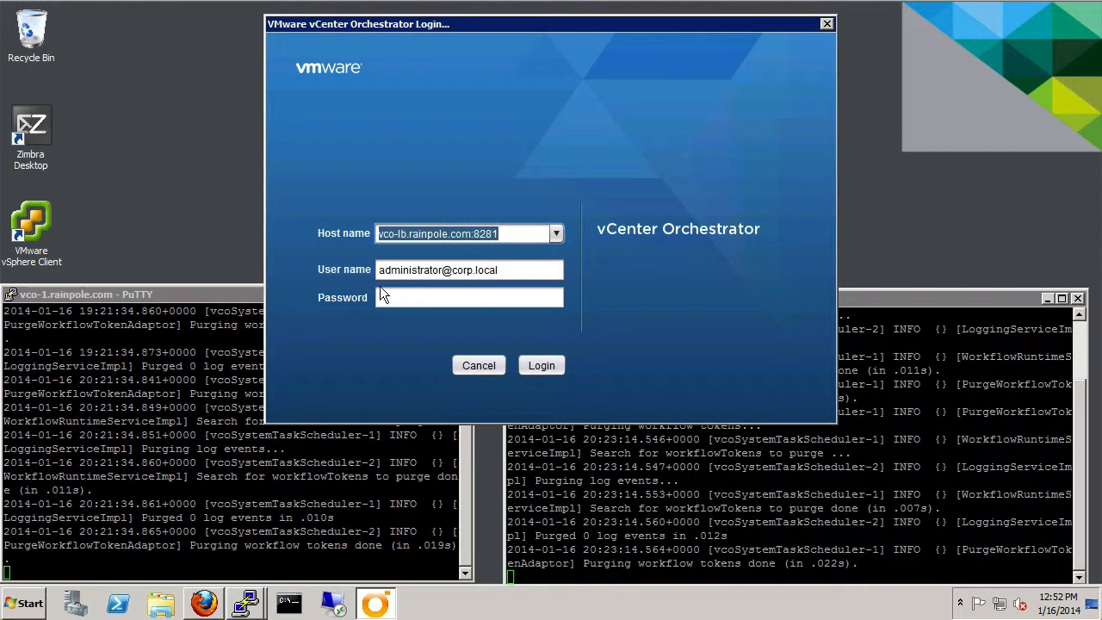
# - Enter the administrator password and log in to vco-lb.rainpole.com:8281
pyautogui.click(436, 296)
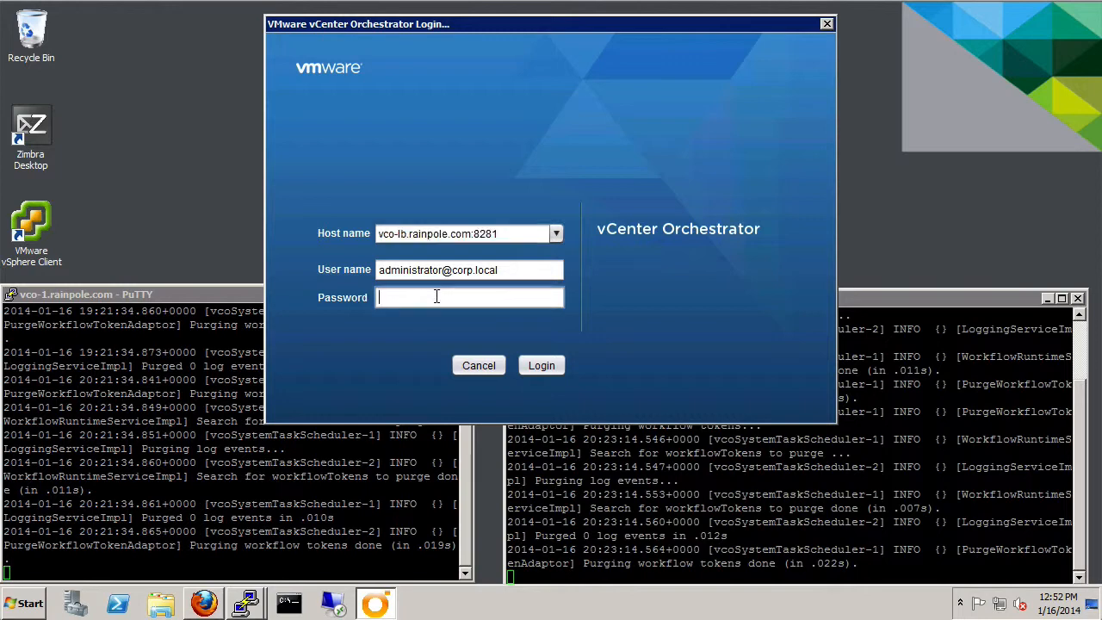
pyautogui.write('VMware1!')
pyautogui.click(553, 370)
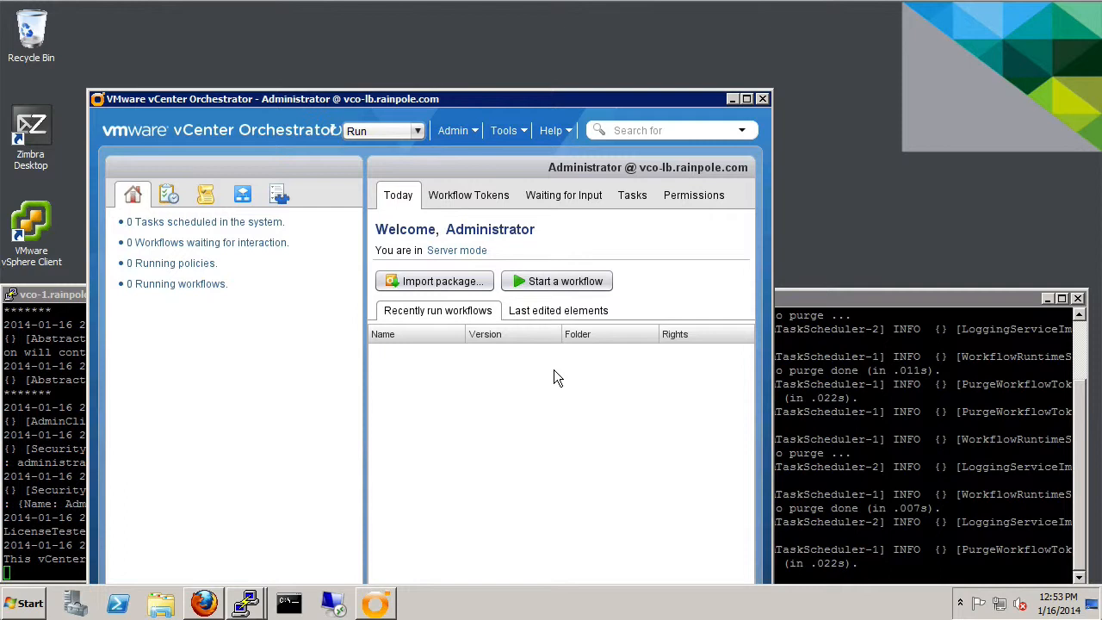
# - In the Workflows tree, add a folder named 'Class' under Administrator
pyautogui.moveTo(523, 99); pyautogui.dragTo(596, 13)
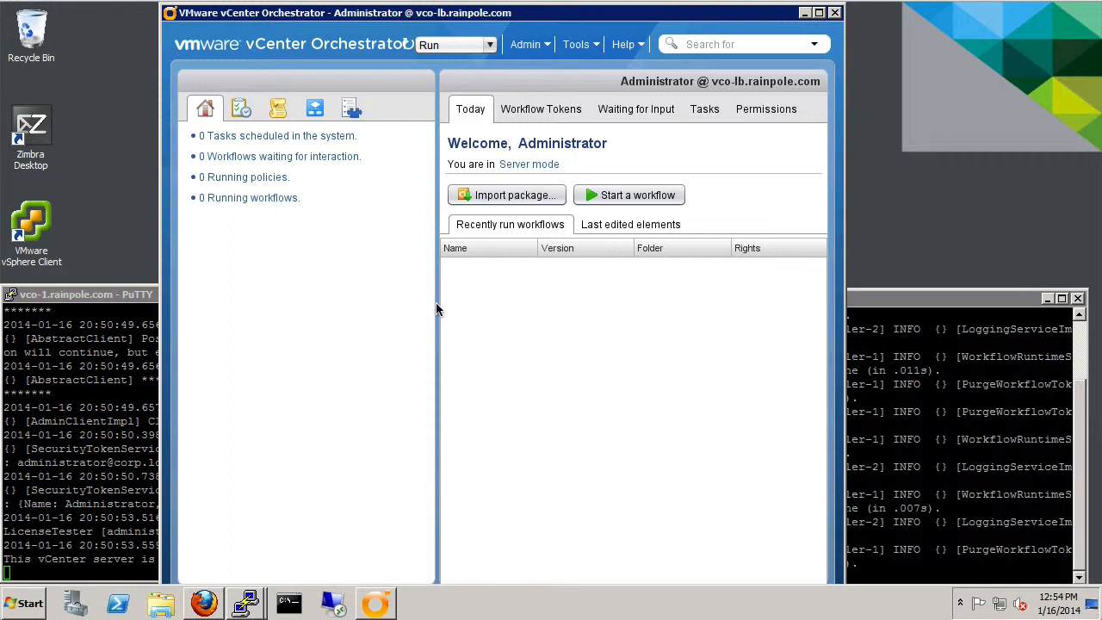
pyautogui.click(315, 109)
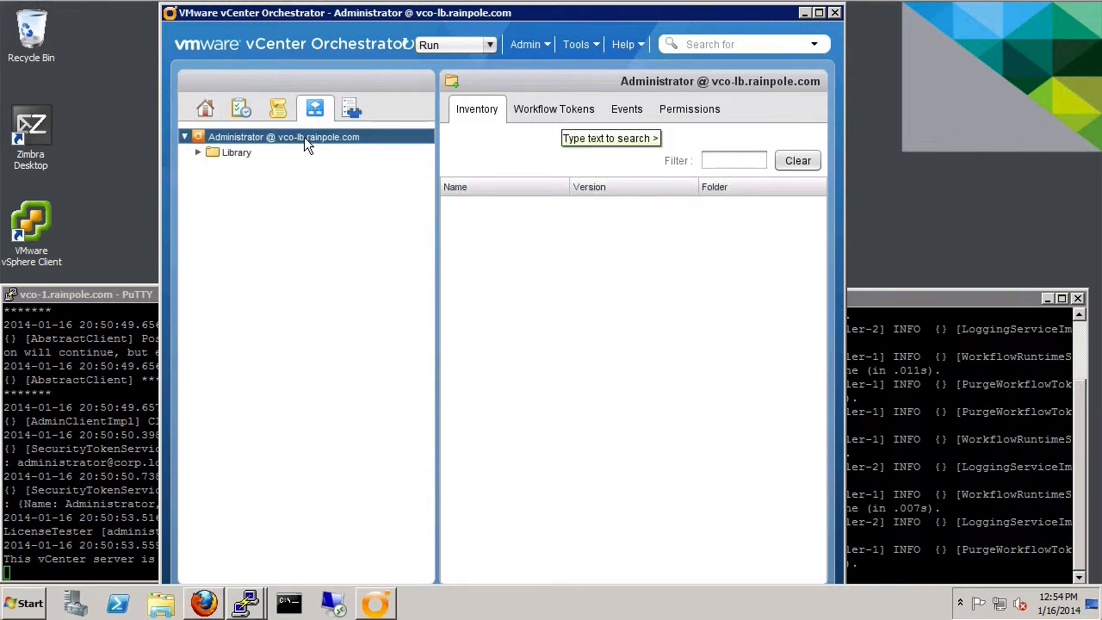
pyautogui.rightClick(306, 138)
pyautogui.click(325, 150)
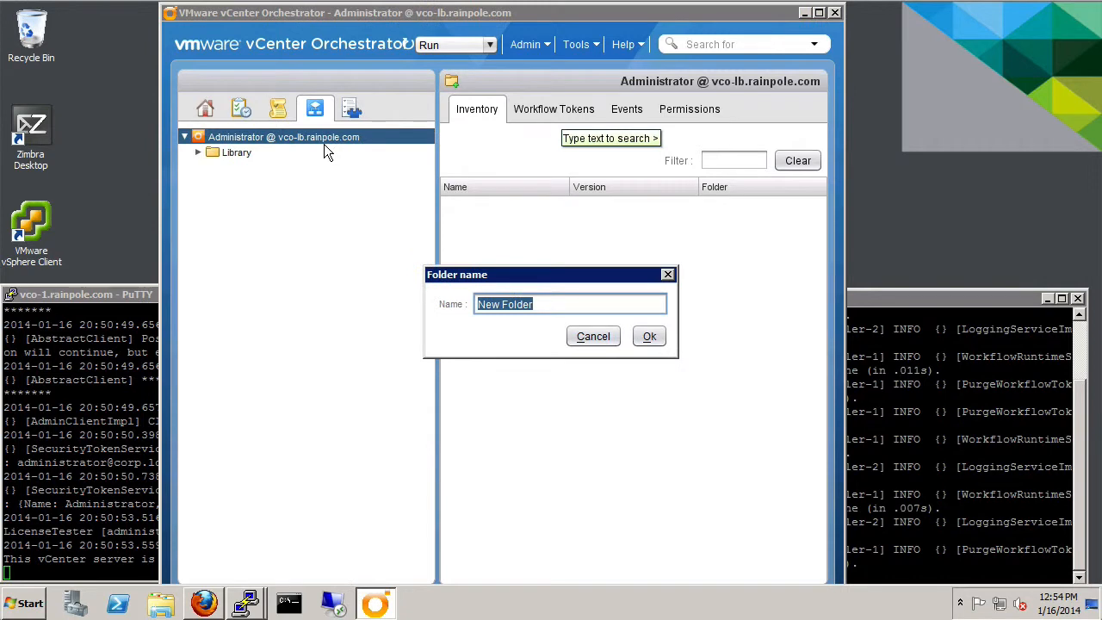
pyautogui.write('Class')
pyautogui.press('Return')
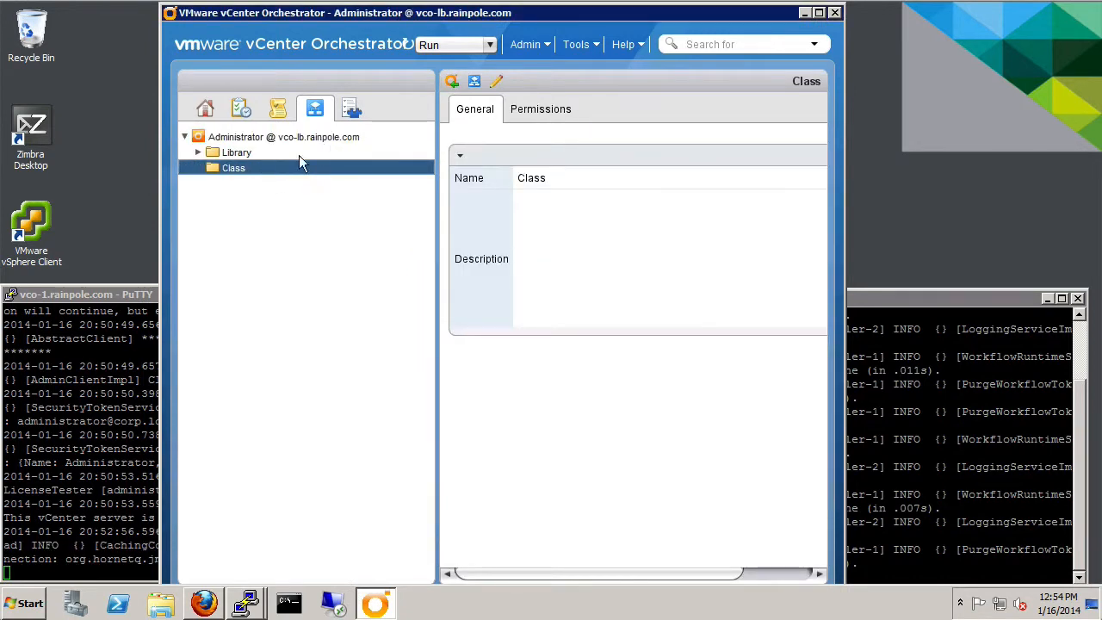
# - Create a new workflow named 'Long Running Workflow' in the Class folder
pyautogui.click(474, 81)
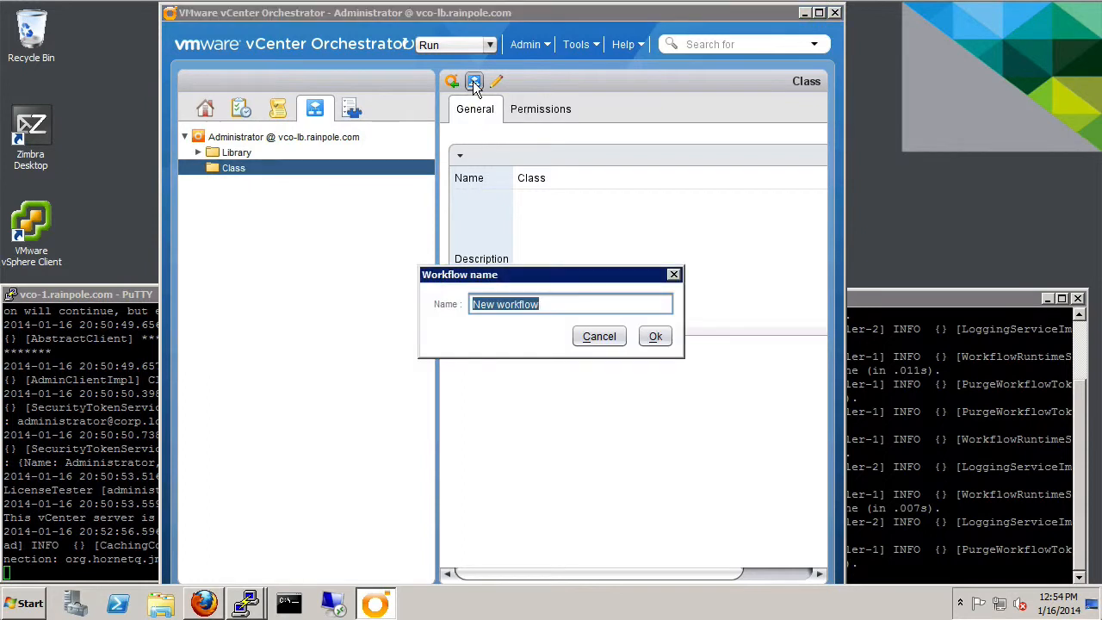
pyautogui.write('Long Running Workflow')
pyautogui.press('Return')
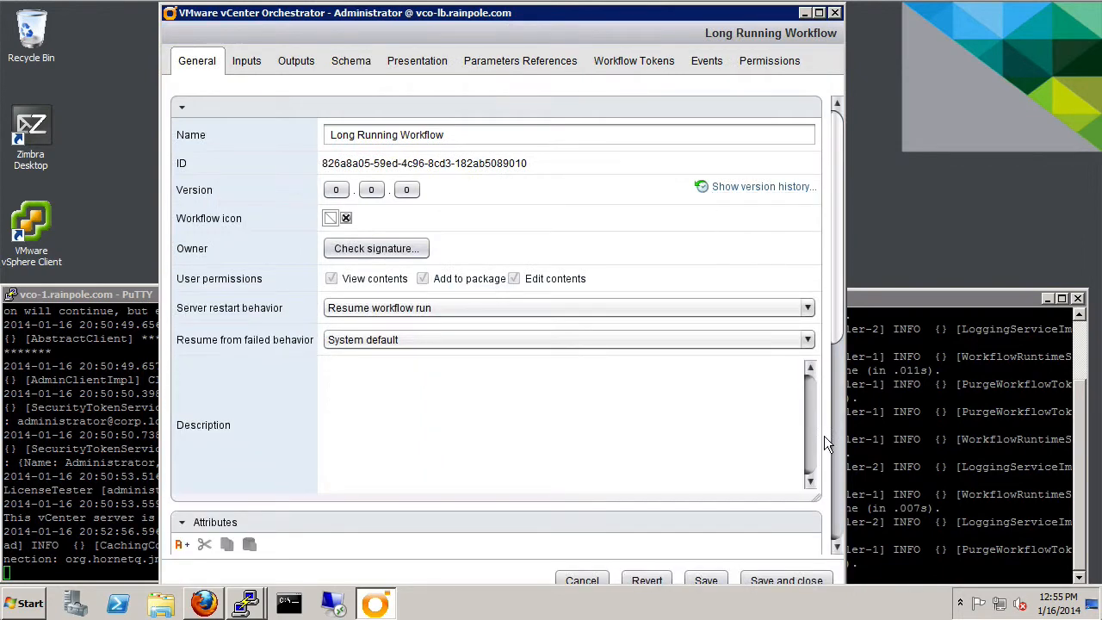
# - Widen the editor and, on the Schema tab, move start top-left and end top-right
pyautogui.moveTo(849, 7); pyautogui.dragTo(929, 13)
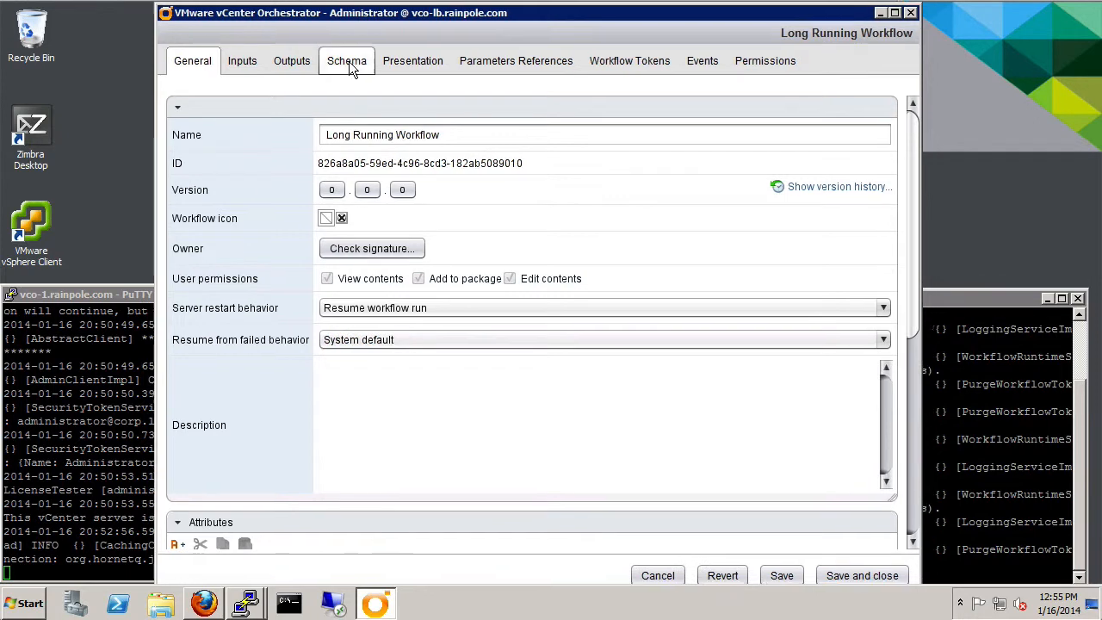
pyautogui.click(349, 67)
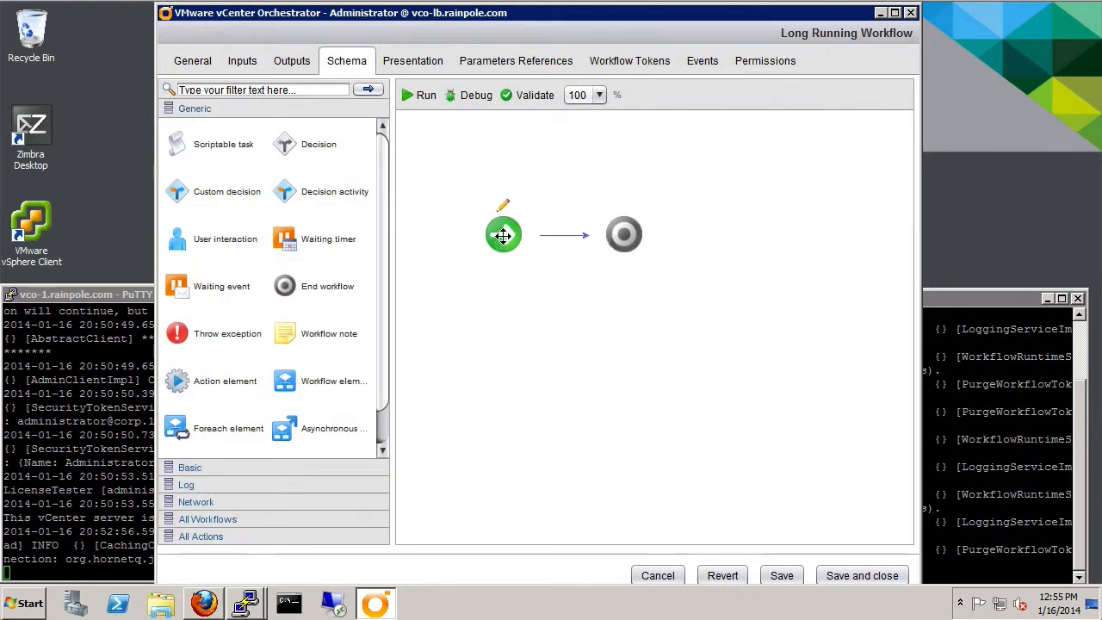
pyautogui.moveTo(504, 234); pyautogui.dragTo(441, 152)
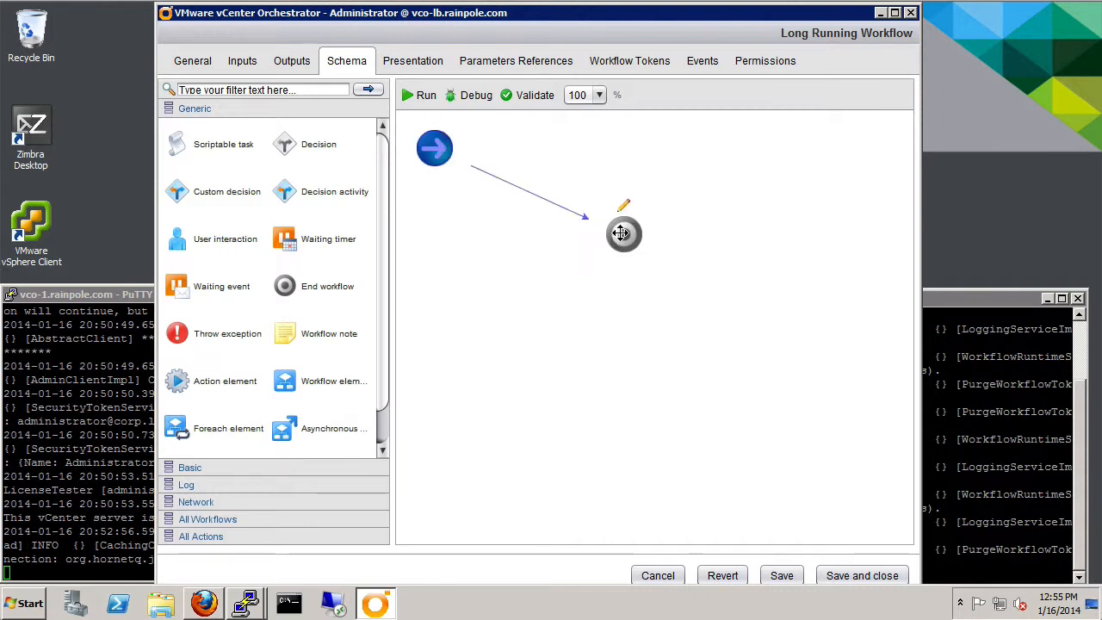
pyautogui.moveTo(613, 232); pyautogui.dragTo(803, 153)
pyautogui.moveTo(807, 159); pyautogui.dragTo(811, 153)
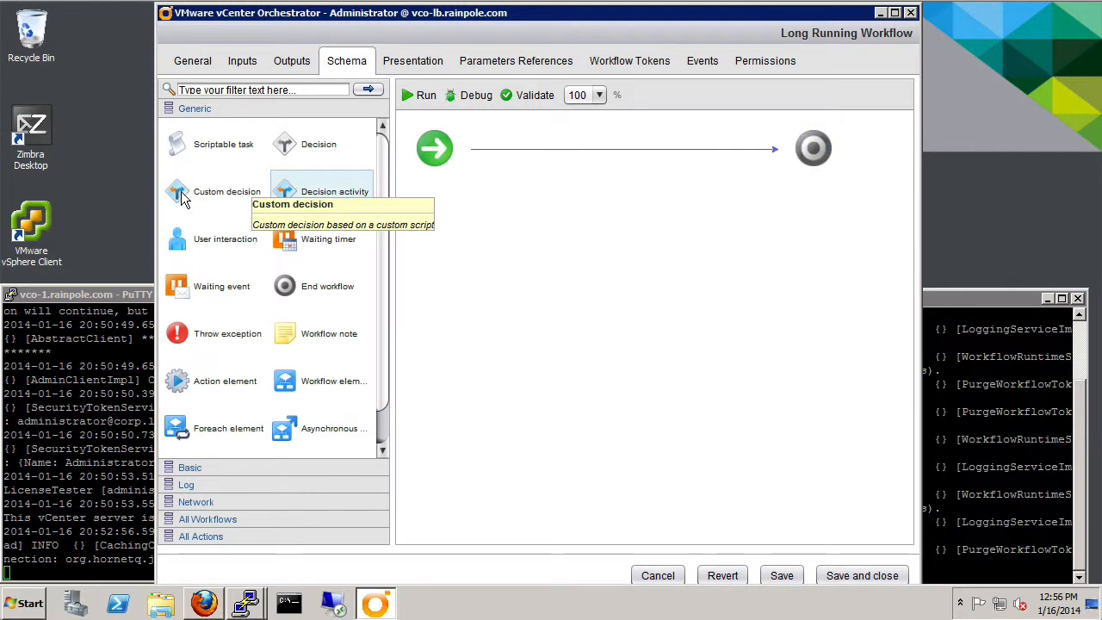
# - Add Custom decision, Increase counter, Scriptable task and Sleep elements along the workflow line
pyautogui.moveTo(188, 193); pyautogui.dragTo(511, 153)
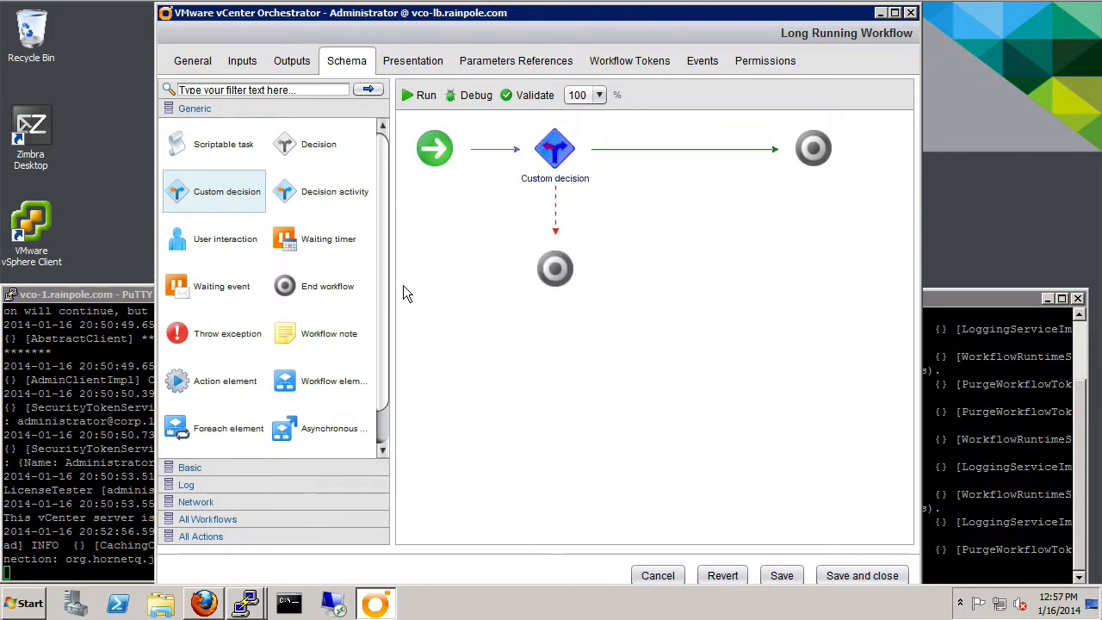
pyautogui.scroll(-1, 387, 323)
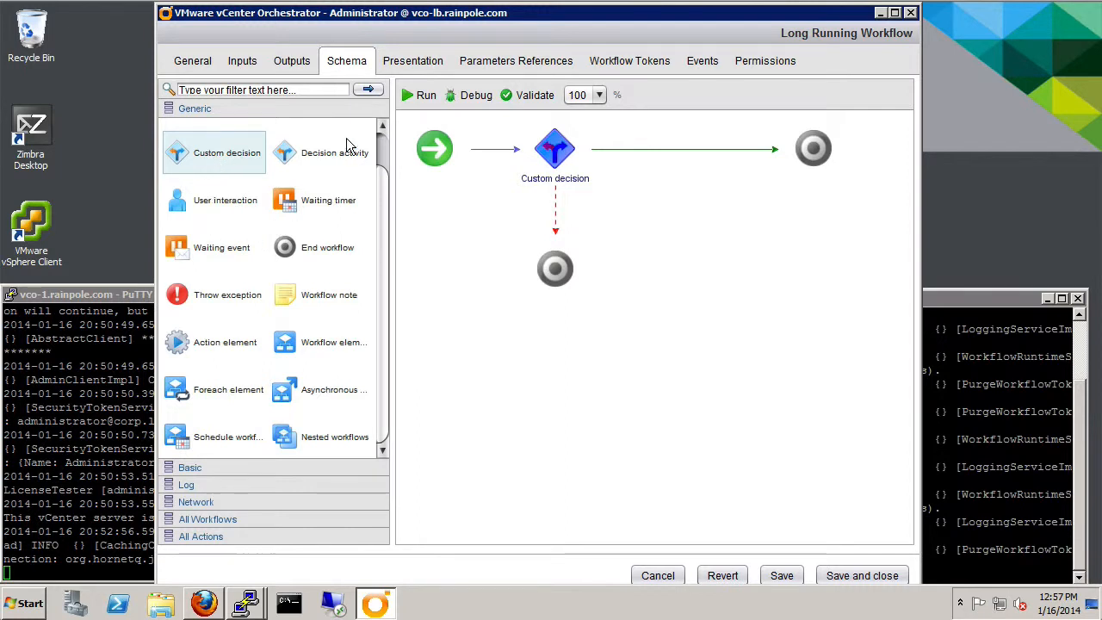
pyautogui.scroll(1, 382, 147)
pyautogui.moveTo(215, 143); pyautogui.dragTo(745, 165)
pyautogui.scroll(-1, 310, 361)
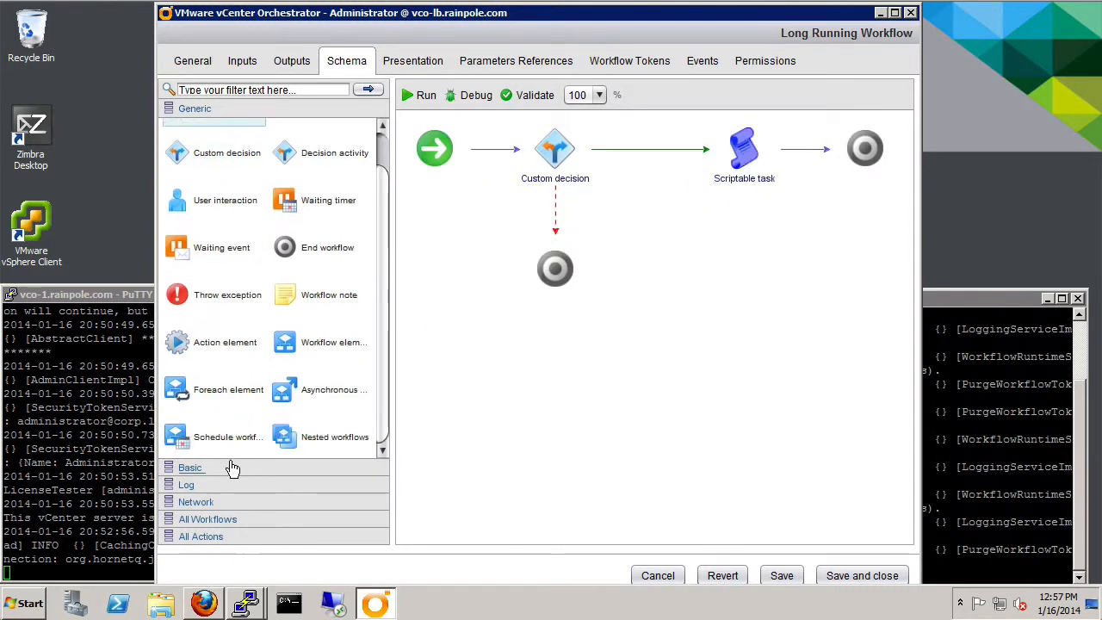
pyautogui.click(207, 467)
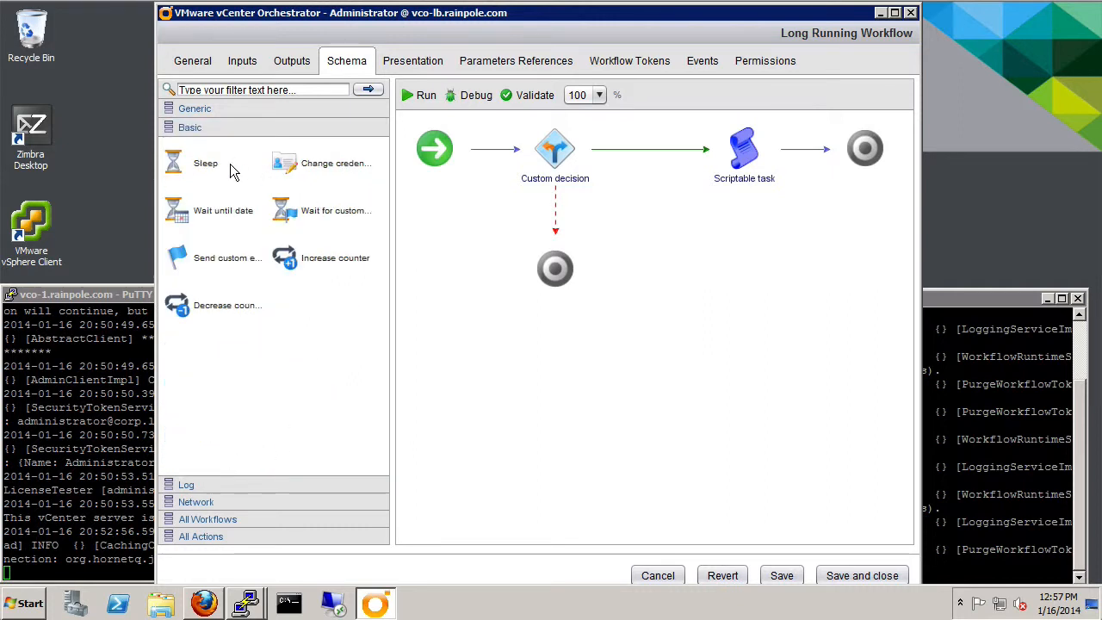
pyautogui.moveTo(289, 258); pyautogui.dragTo(674, 168)
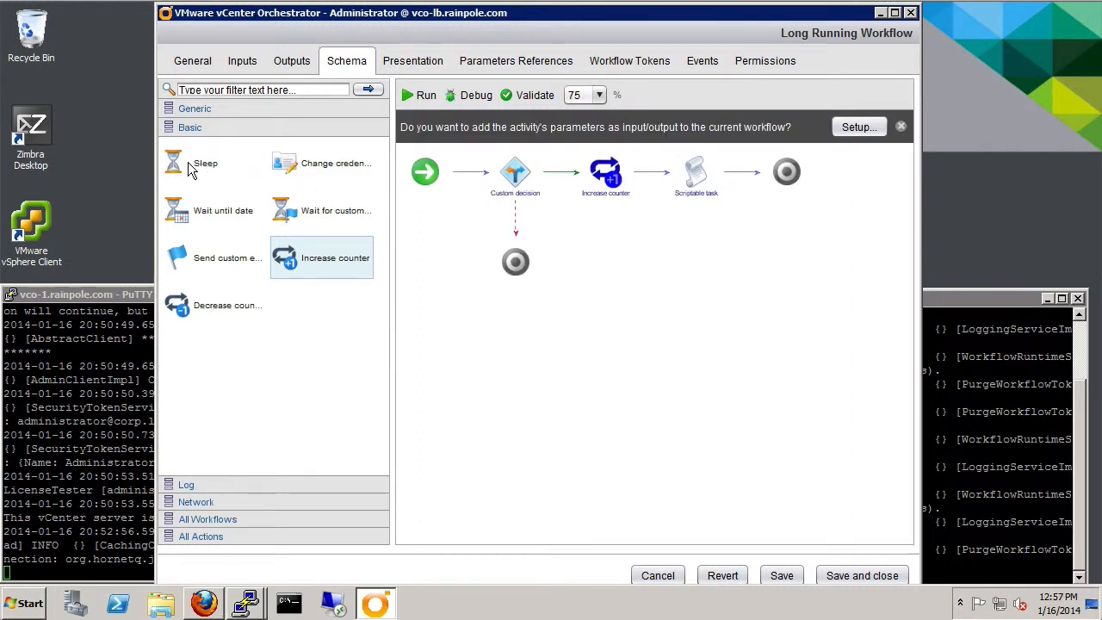
pyautogui.moveTo(191, 169); pyautogui.dragTo(751, 151)
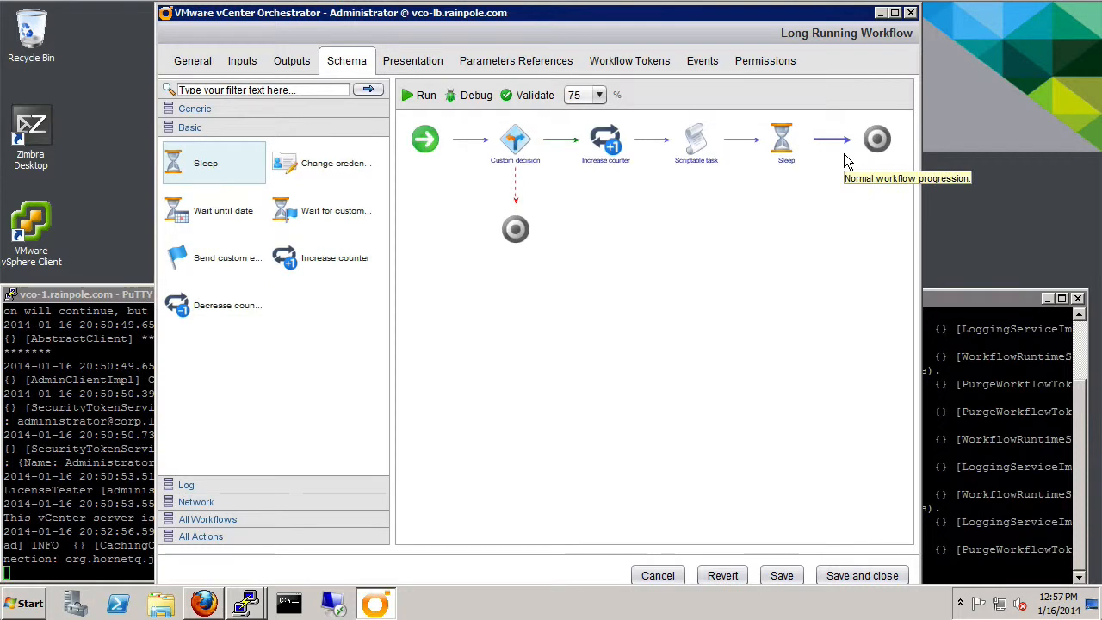
# - Delete the end element after Sleep and link Sleep back to the Custom decision
pyautogui.press('Delete')
pyautogui.moveTo(794, 137)
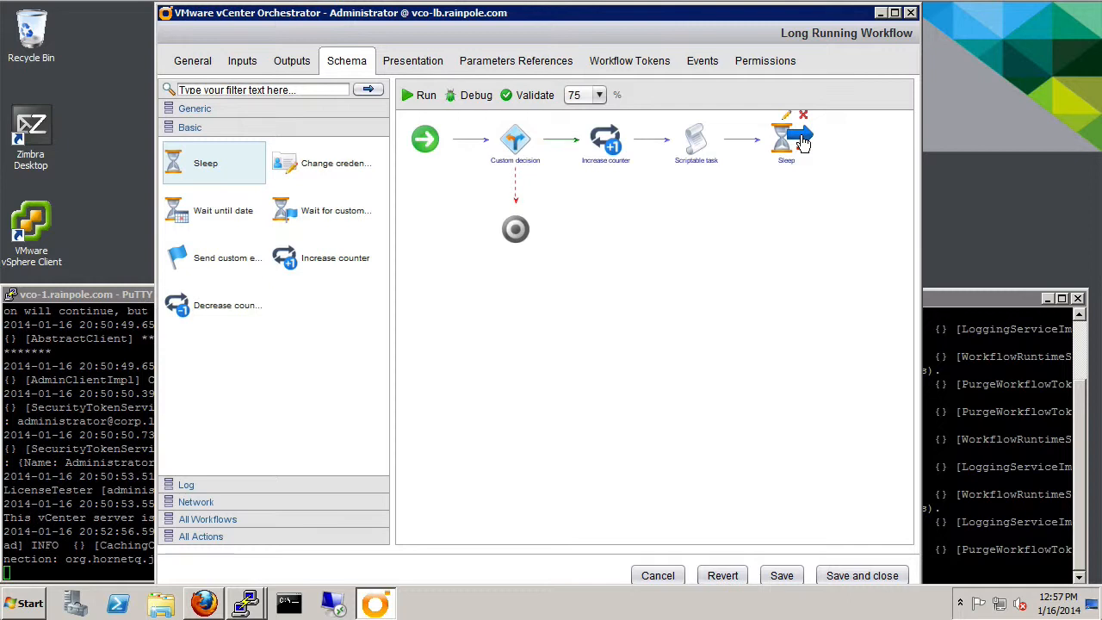
pyautogui.moveTo(802, 143); pyautogui.dragTo(515, 141)
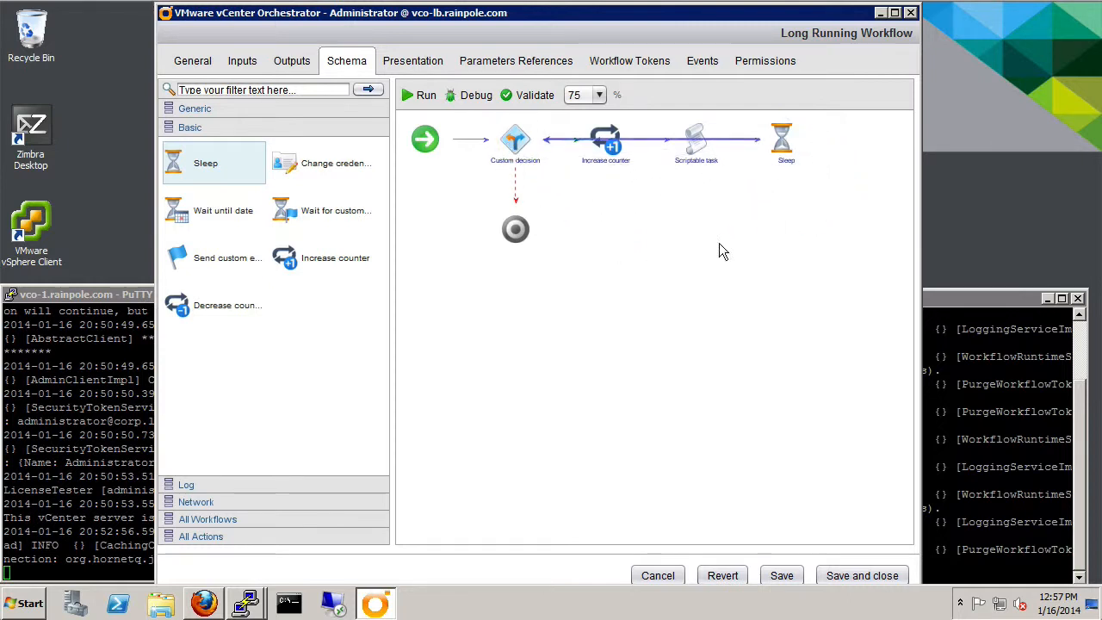
# - Rearrange the loop with Sleep and Scriptable task on a row below Increase counter
pyautogui.moveTo(789, 151)
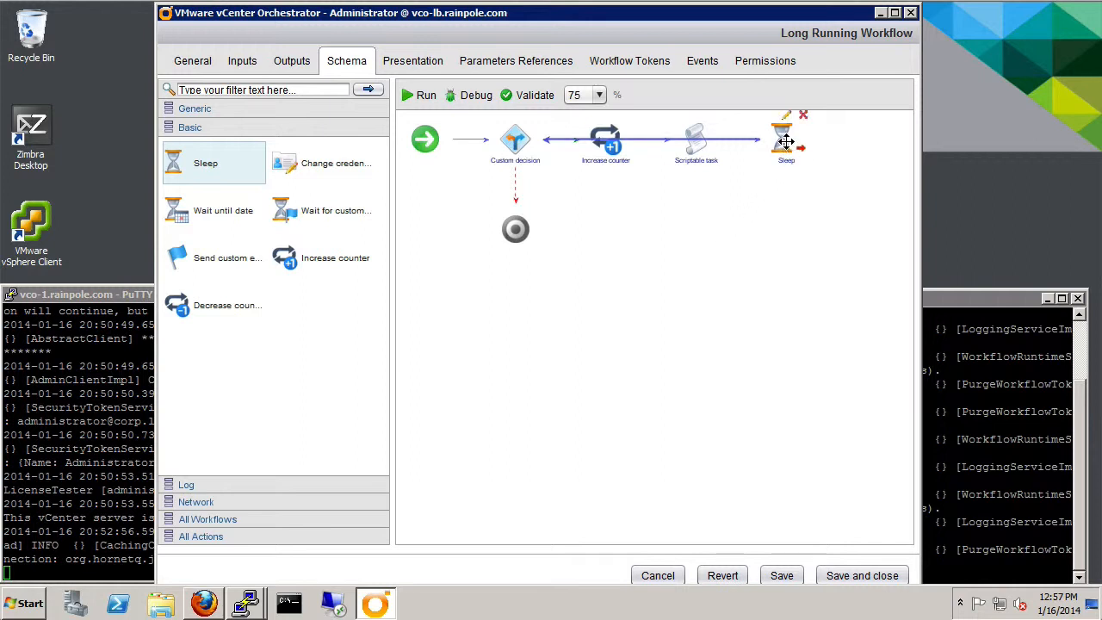
pyautogui.moveTo(784, 167); pyautogui.dragTo(608, 263)
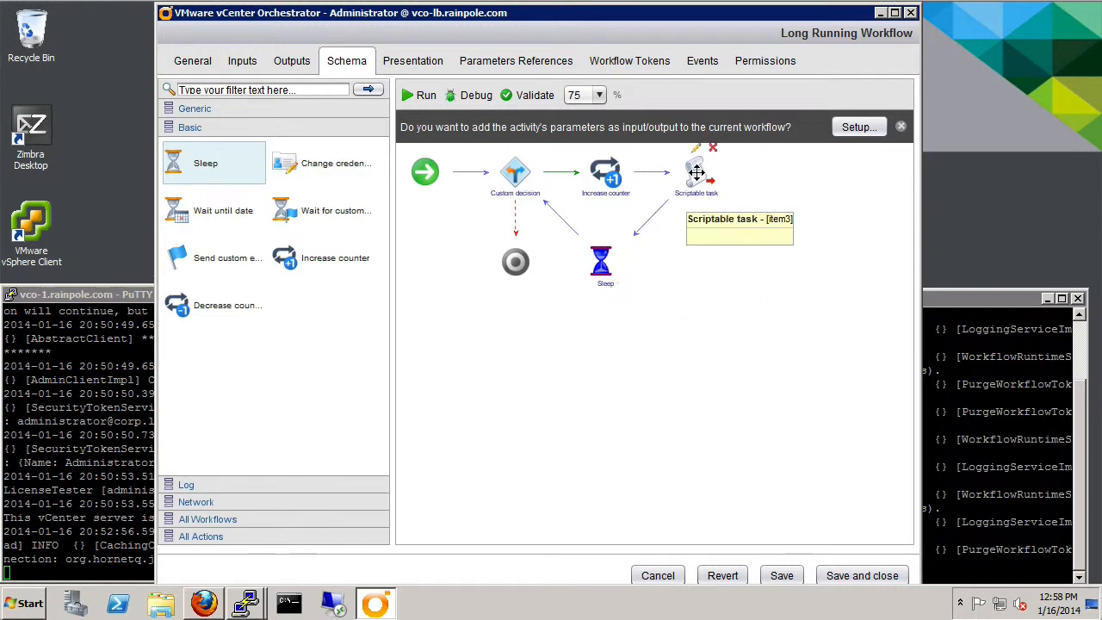
pyautogui.moveTo(696, 172); pyautogui.dragTo(709, 233)
pyautogui.moveTo(606, 169); pyautogui.dragTo(683, 167)
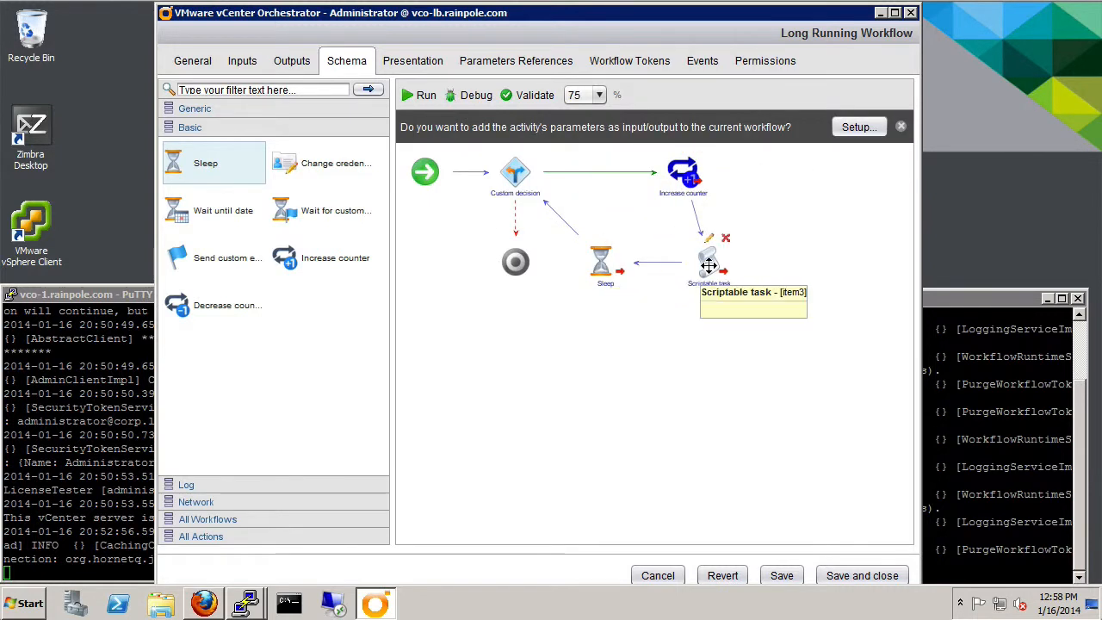
pyautogui.moveTo(708, 265); pyautogui.dragTo(682, 265)
pyautogui.moveTo(601, 262); pyautogui.dragTo(575, 262)
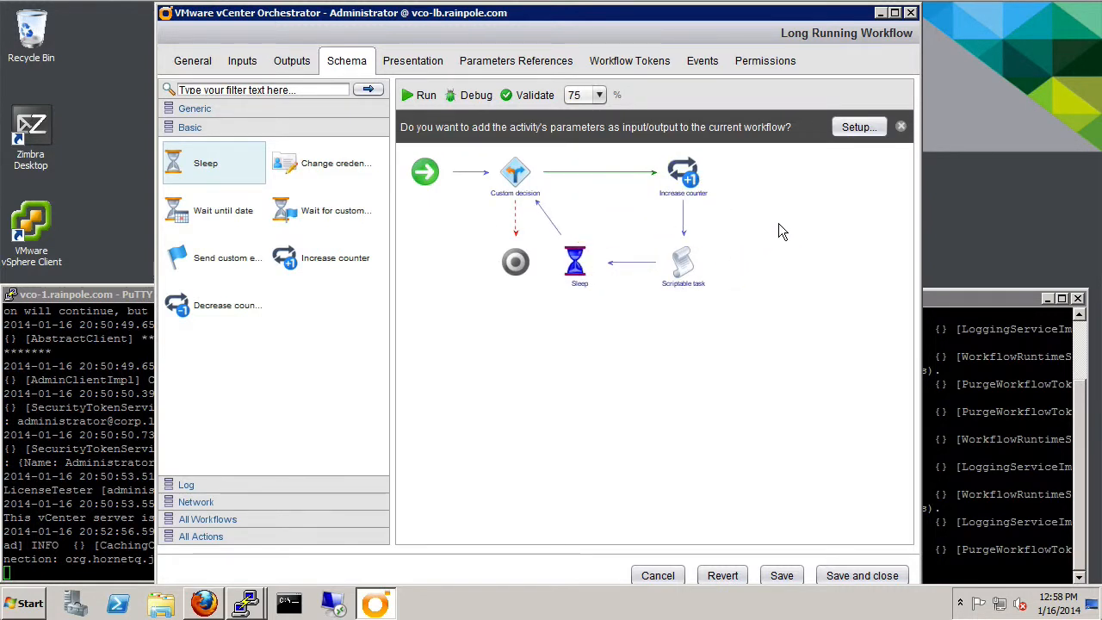
pyautogui.moveTo(574, 258)
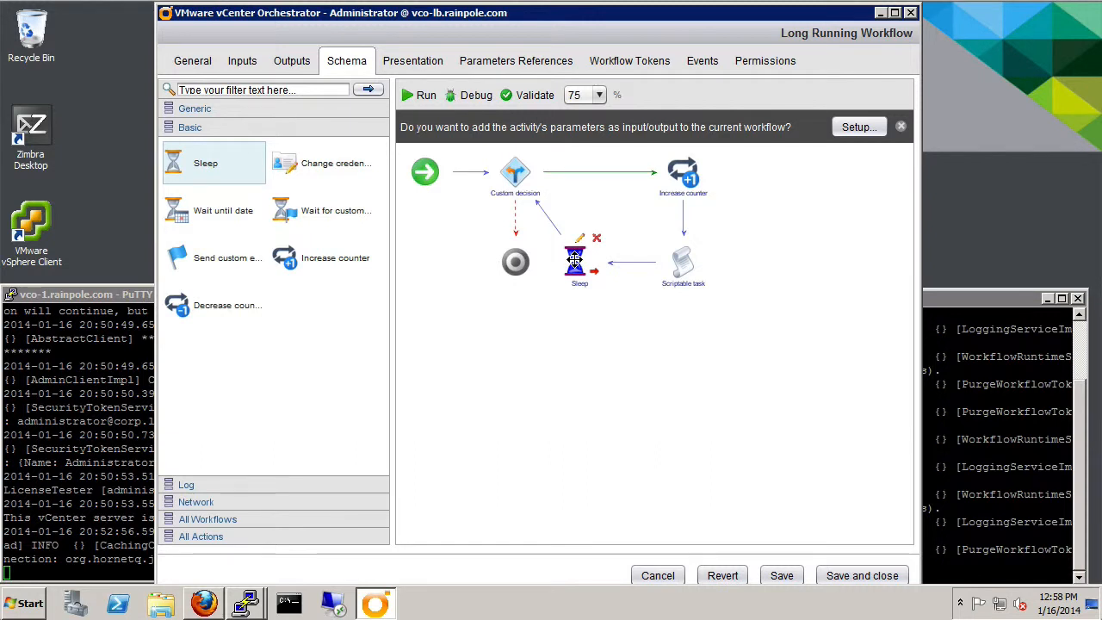
# - Create workflow attribute sleepTime with value 2 as Sleep's sleepTime input, then close the element
pyautogui.click(581, 239)
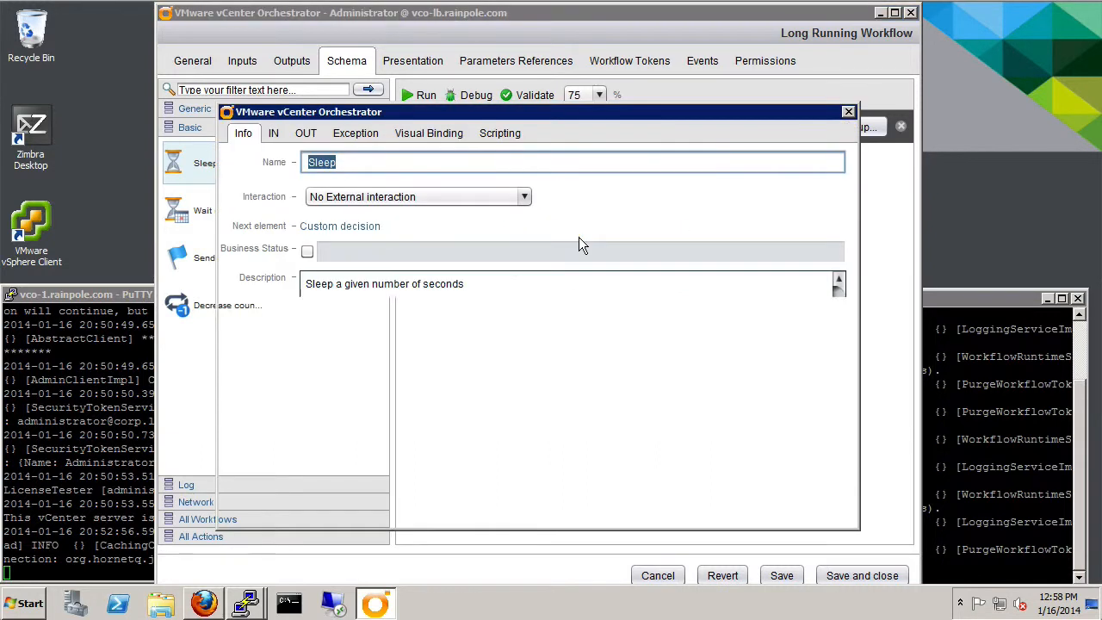
pyautogui.click(273, 135)
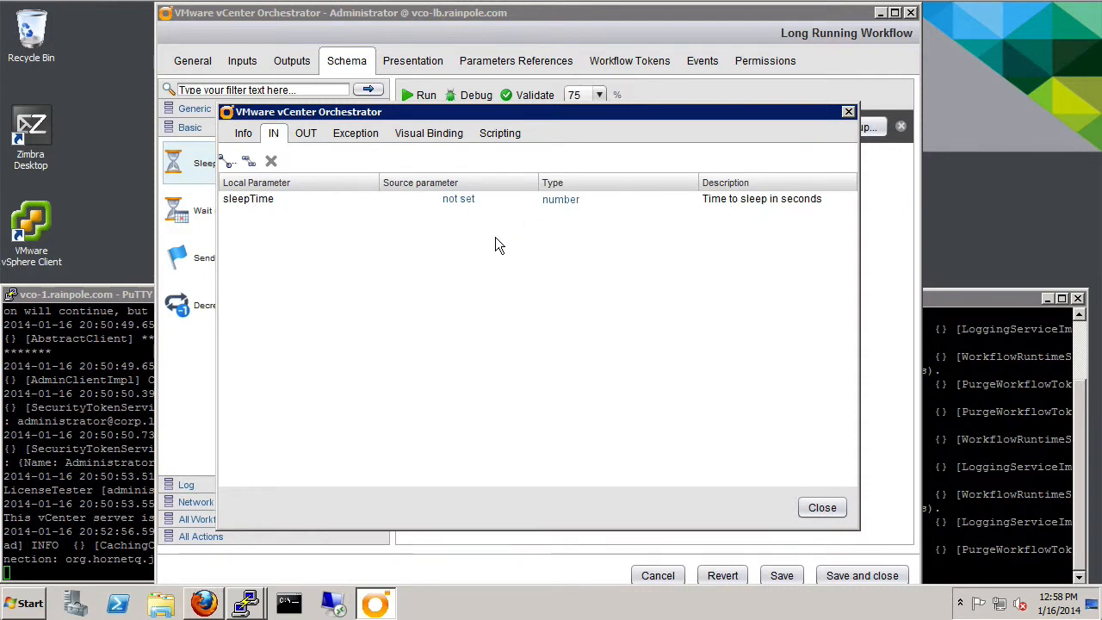
pyautogui.click(469, 199)
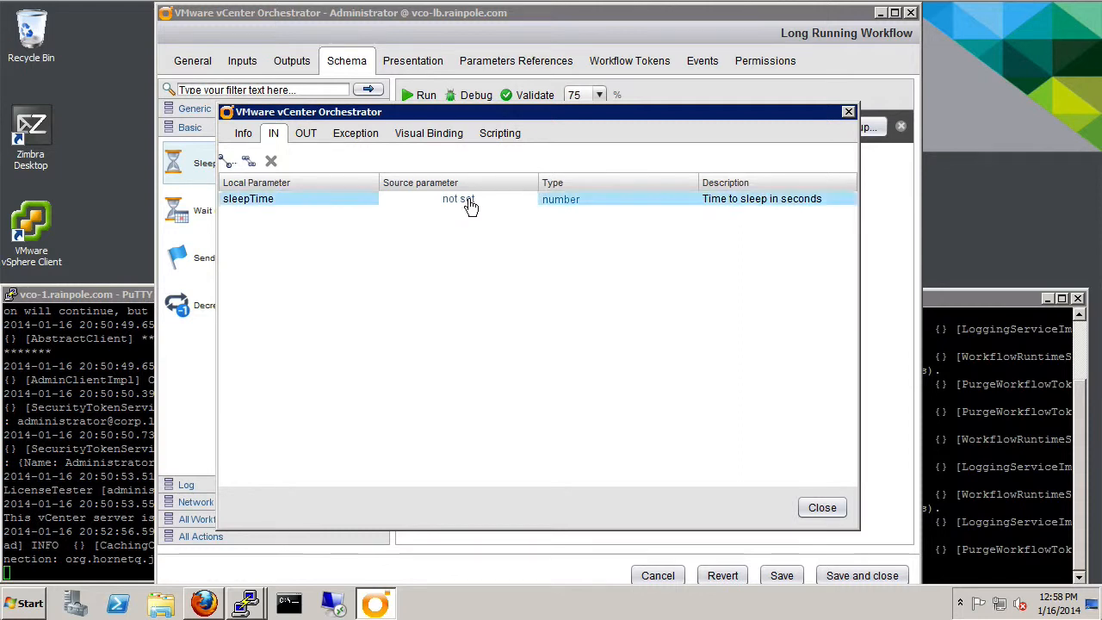
pyautogui.click(446, 195)
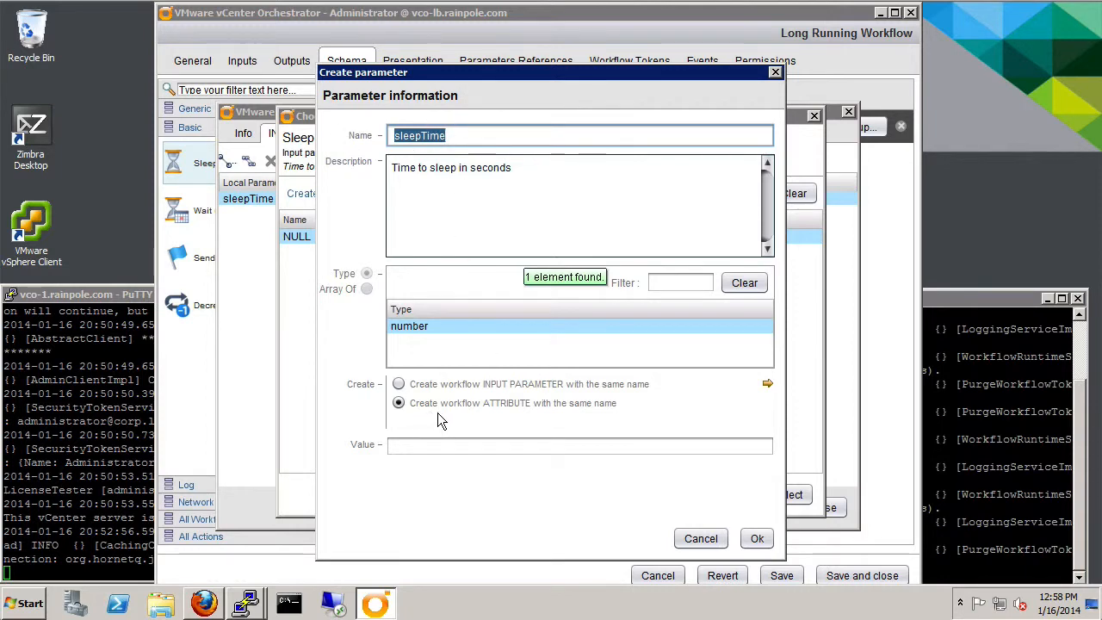
pyautogui.click(541, 445)
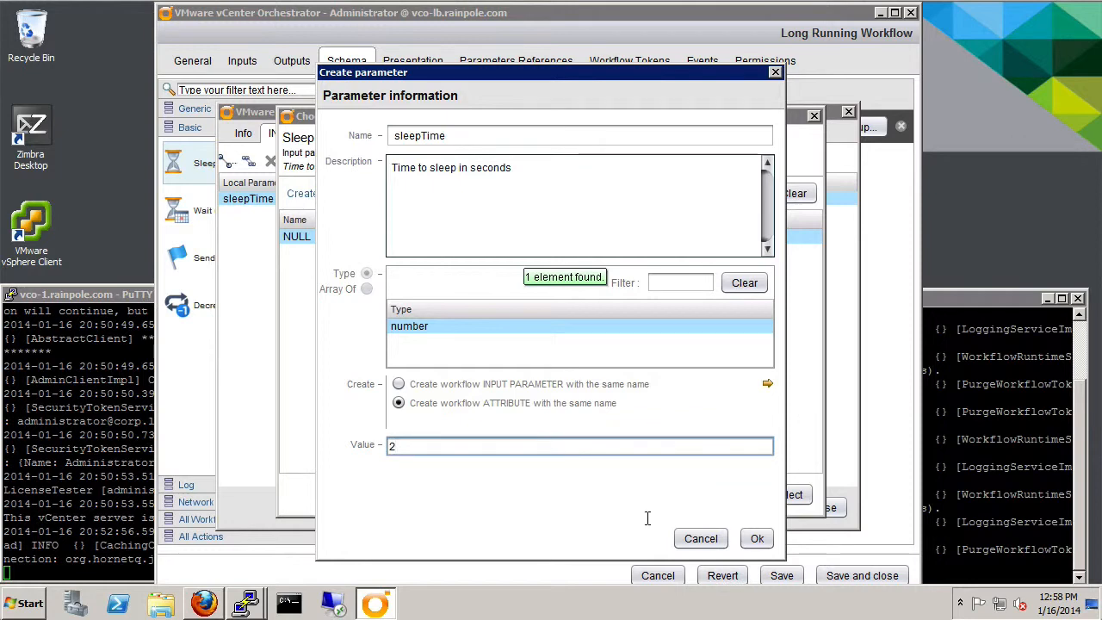
pyautogui.write('2')
pyautogui.click(756, 539)
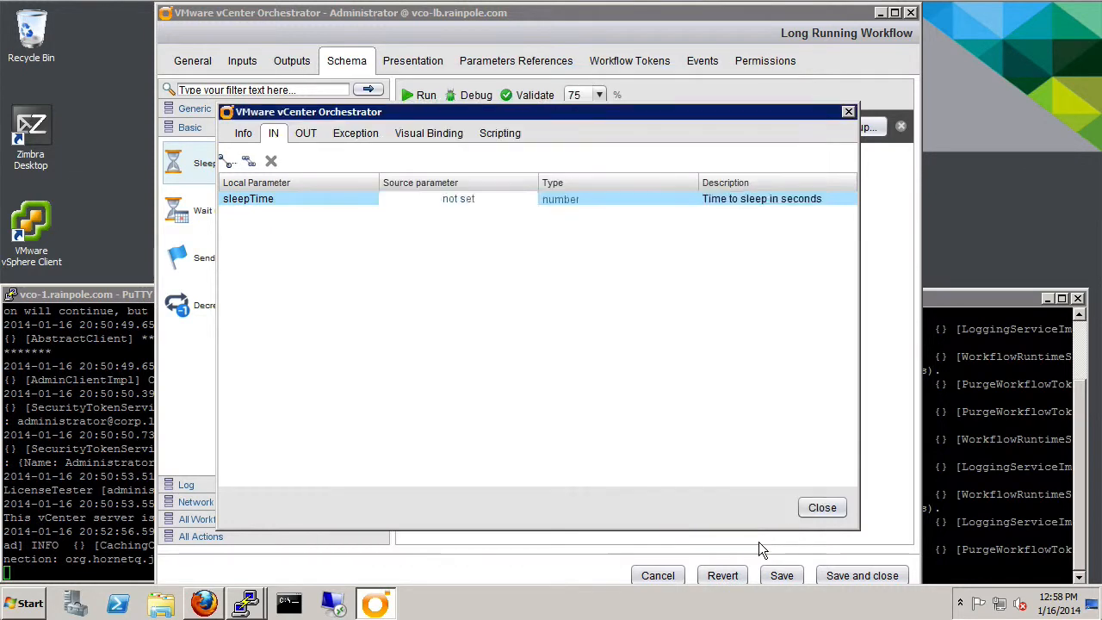
pyautogui.click(307, 135)
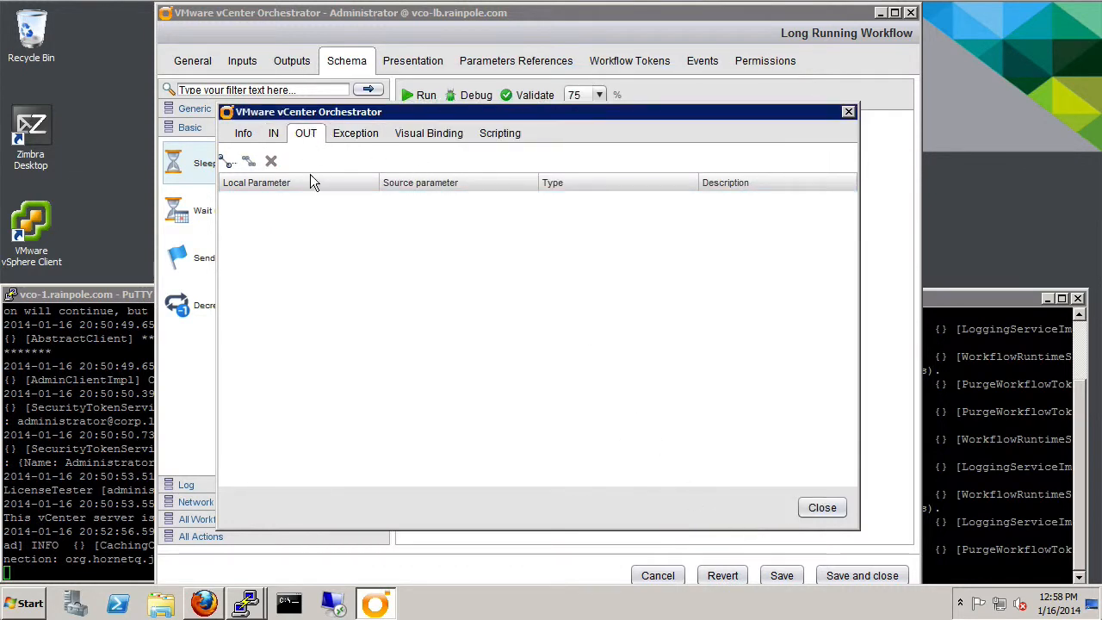
pyautogui.click(822, 508)
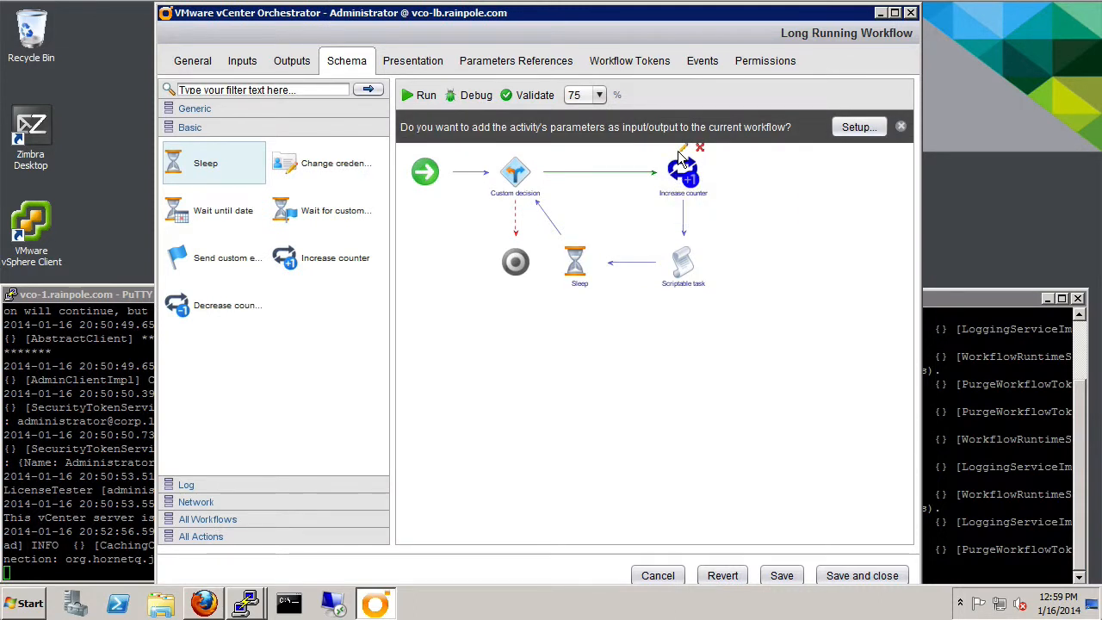
# - Bind Increase counter's output to a new workflow attribute counter with value 0
pyautogui.click(684, 155)
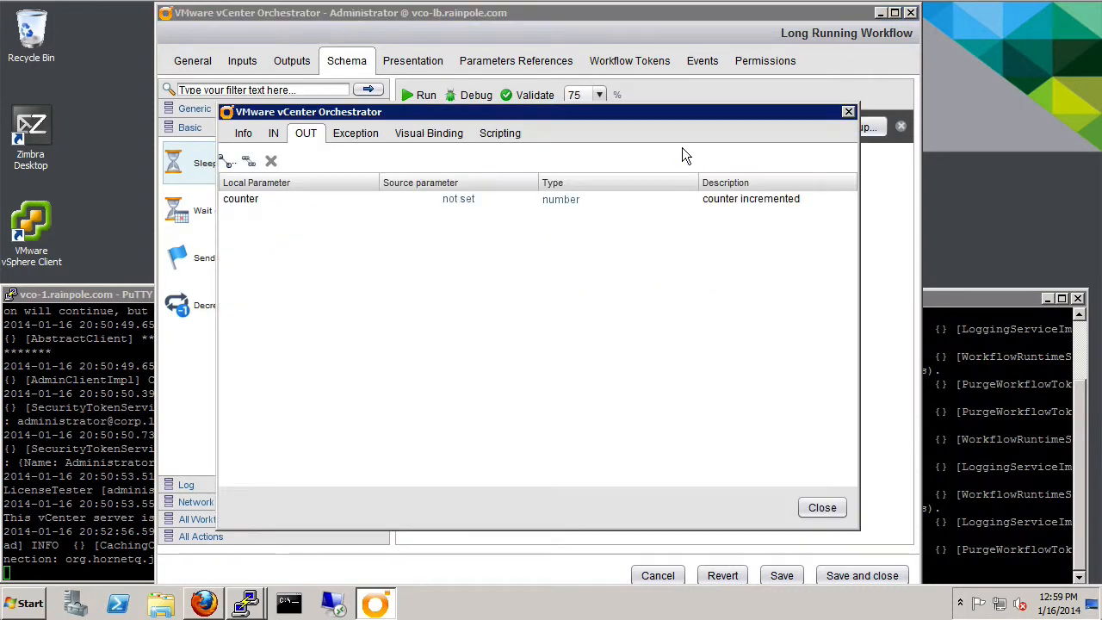
pyautogui.click(459, 201)
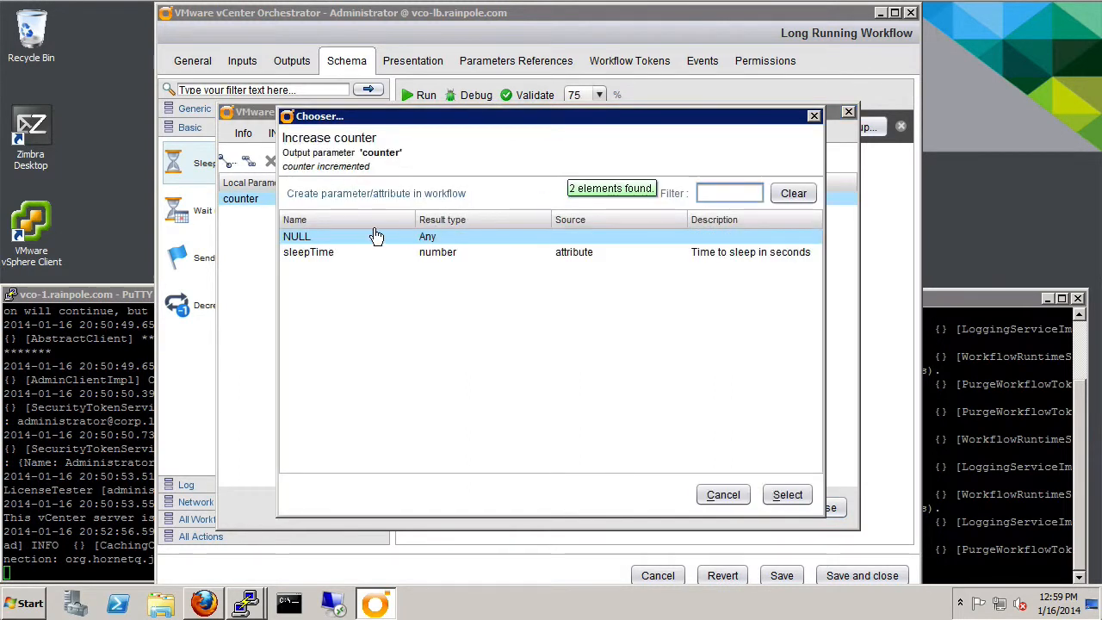
pyautogui.click(377, 195)
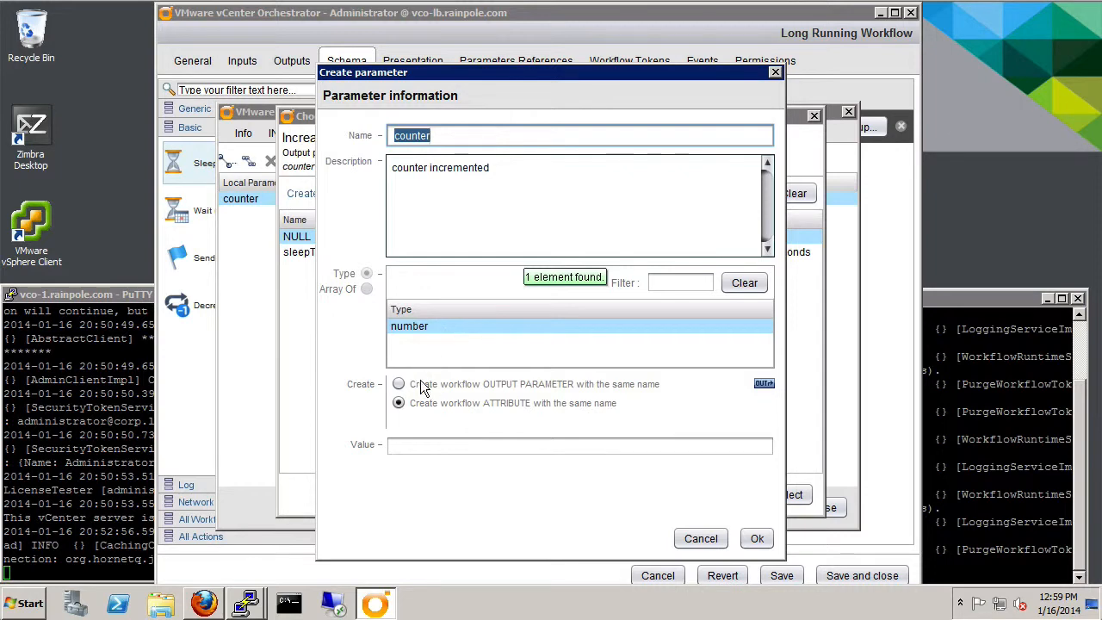
pyautogui.click(517, 447)
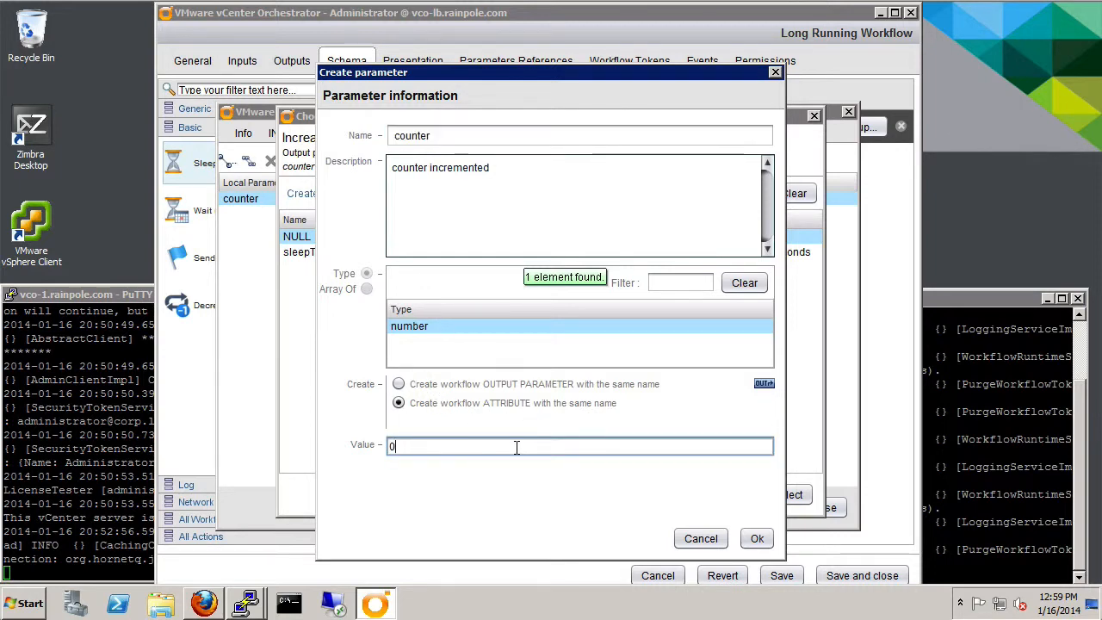
pyautogui.write('0')
pyautogui.click(757, 538)
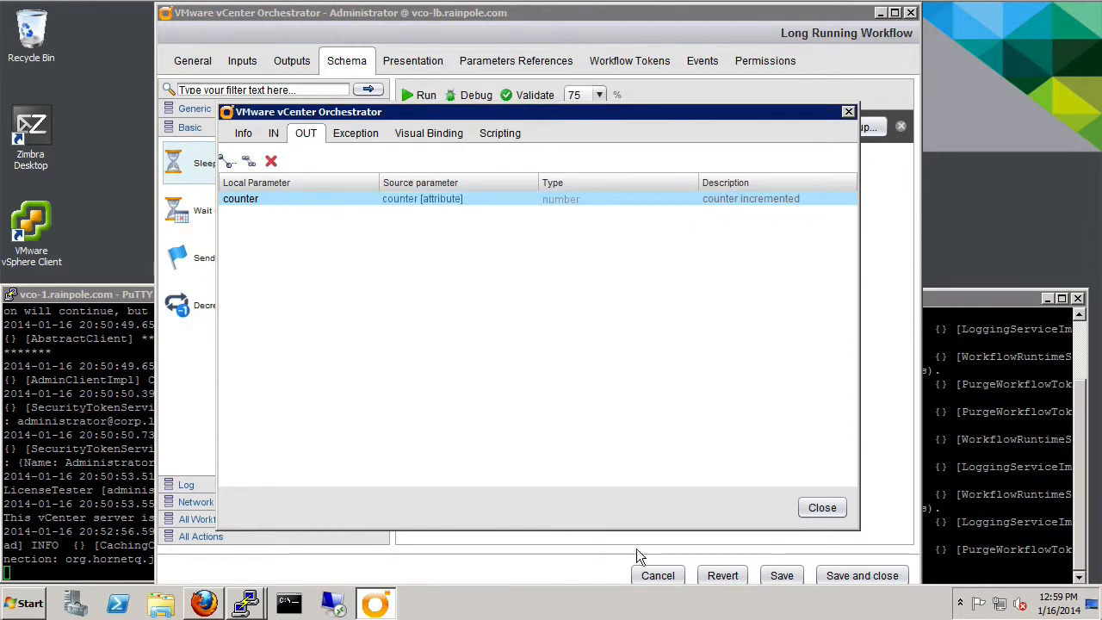
# - Select the counter attribute as Increase counter's input and close the properties
pyautogui.click(272, 141)
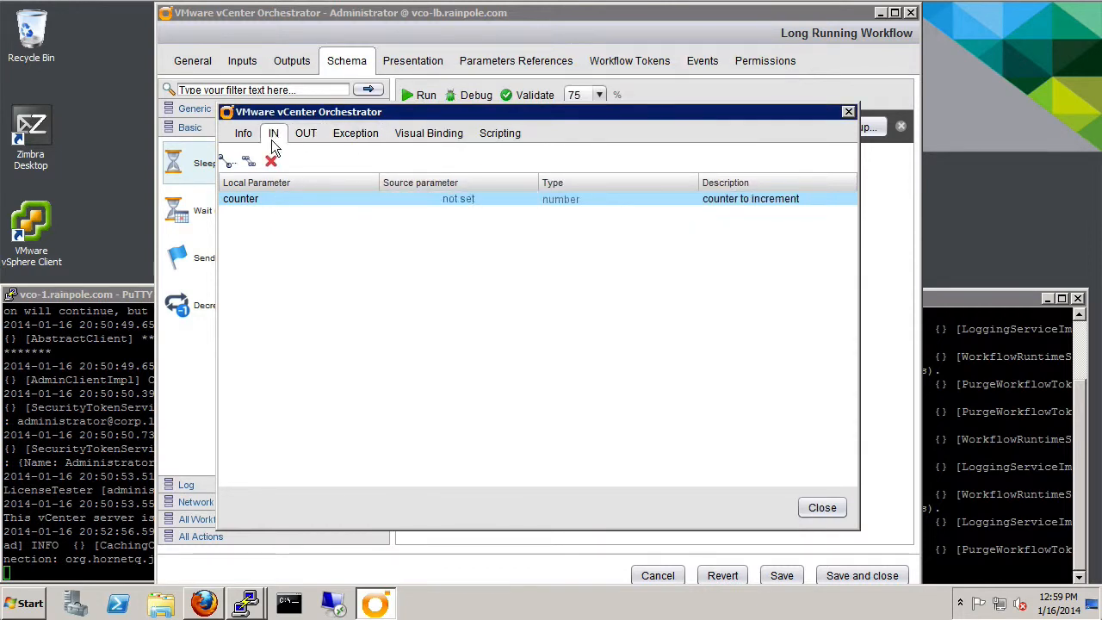
pyautogui.click(449, 200)
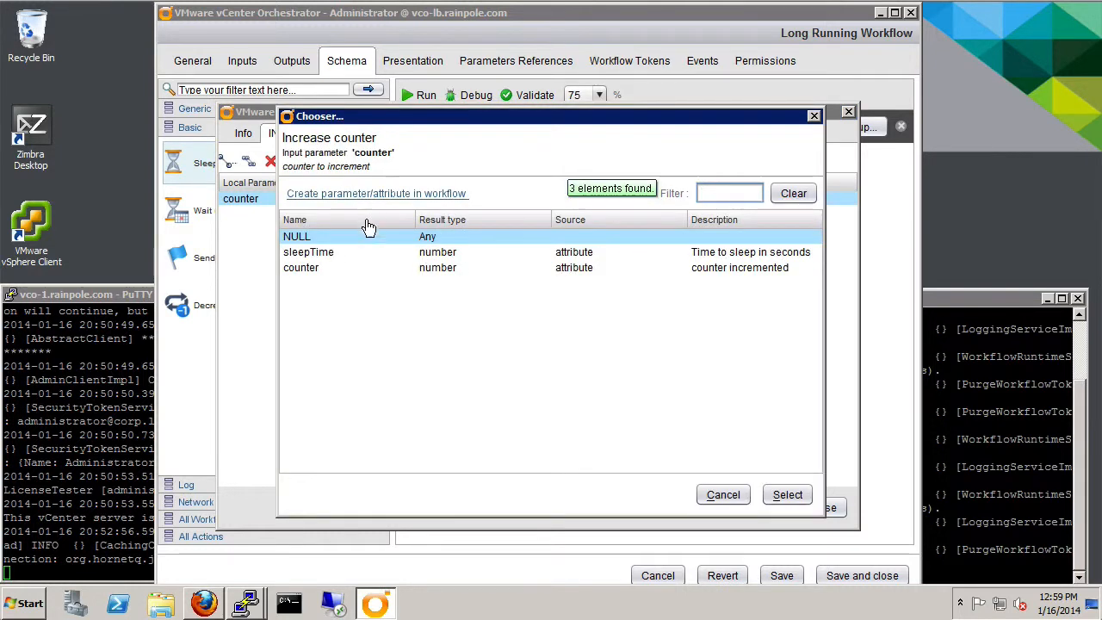
pyautogui.click(304, 270)
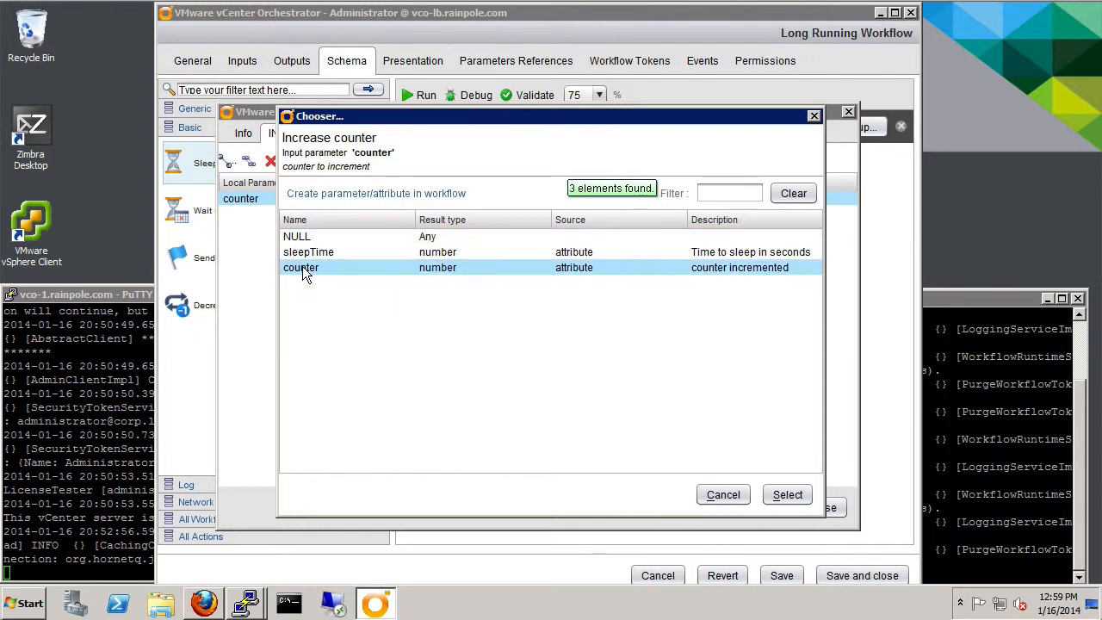
pyautogui.click(790, 501)
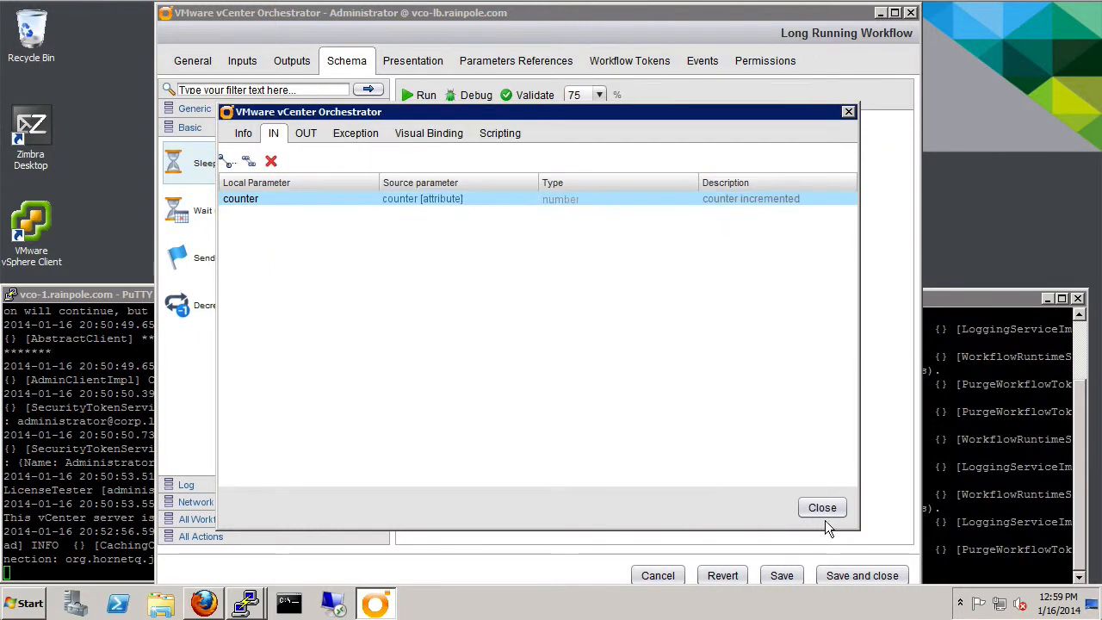
pyautogui.click(822, 508)
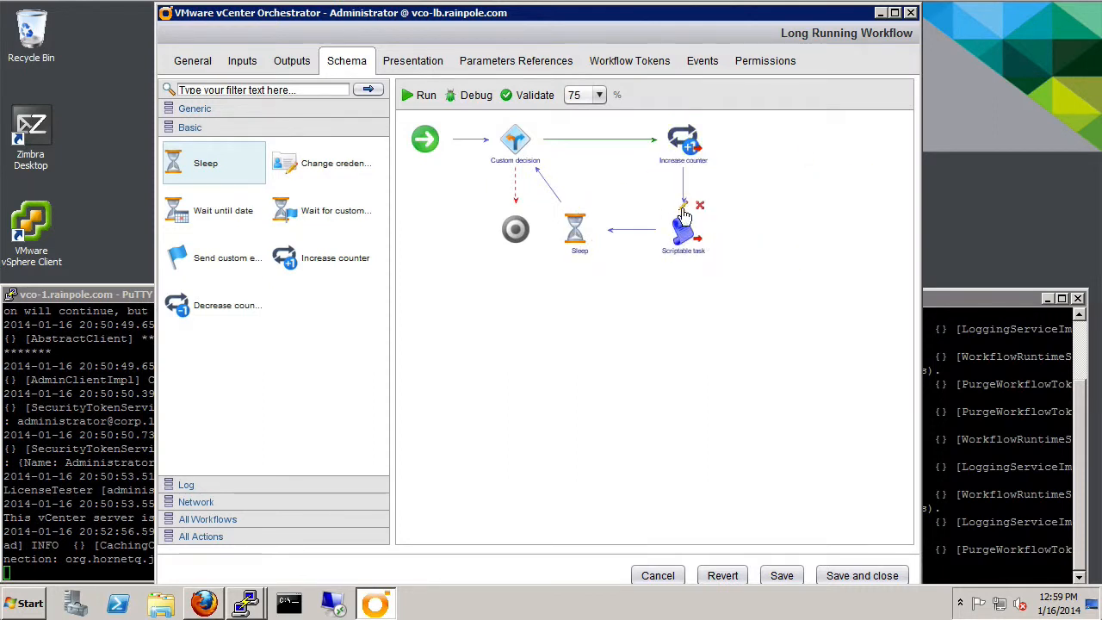
# - Rename the scriptable task to 'Display message' and bind the counter attribute as its input
pyautogui.doubleClick(680, 241)
pyautogui.moveTo(354, 162); pyautogui.dragTo(474, 164)
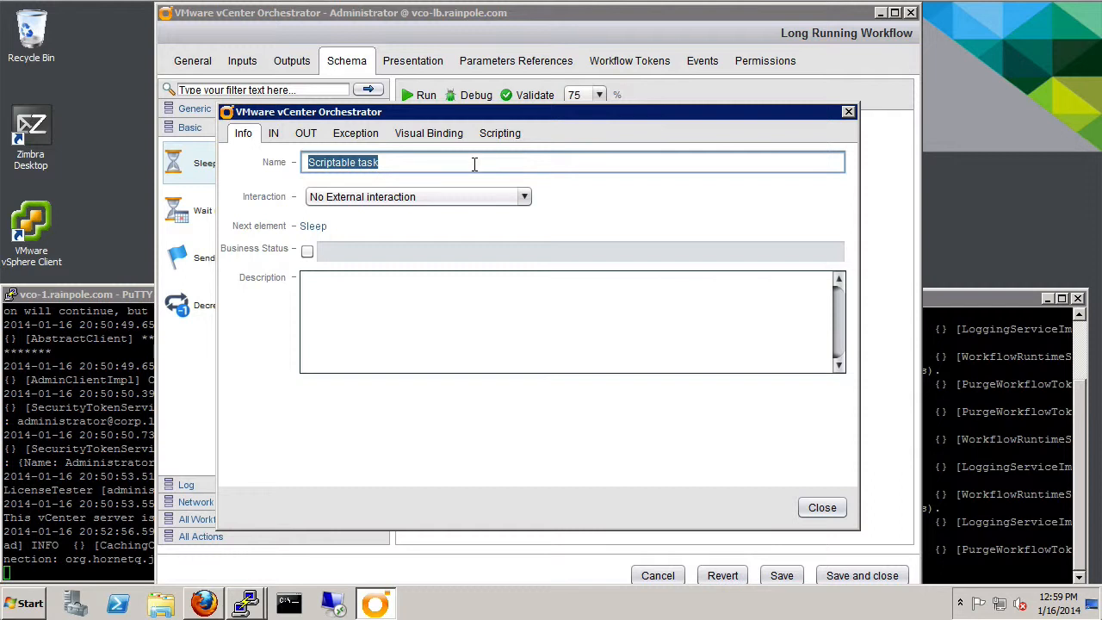
pyautogui.write('Display message')
pyautogui.click(274, 133)
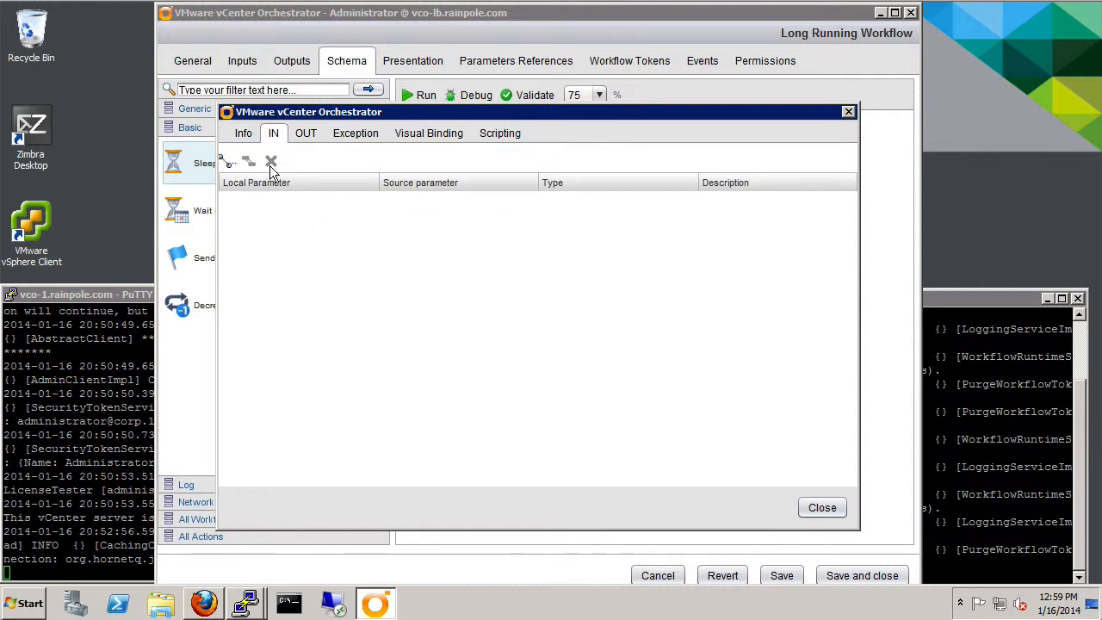
pyautogui.click(229, 164)
pyautogui.click(288, 251)
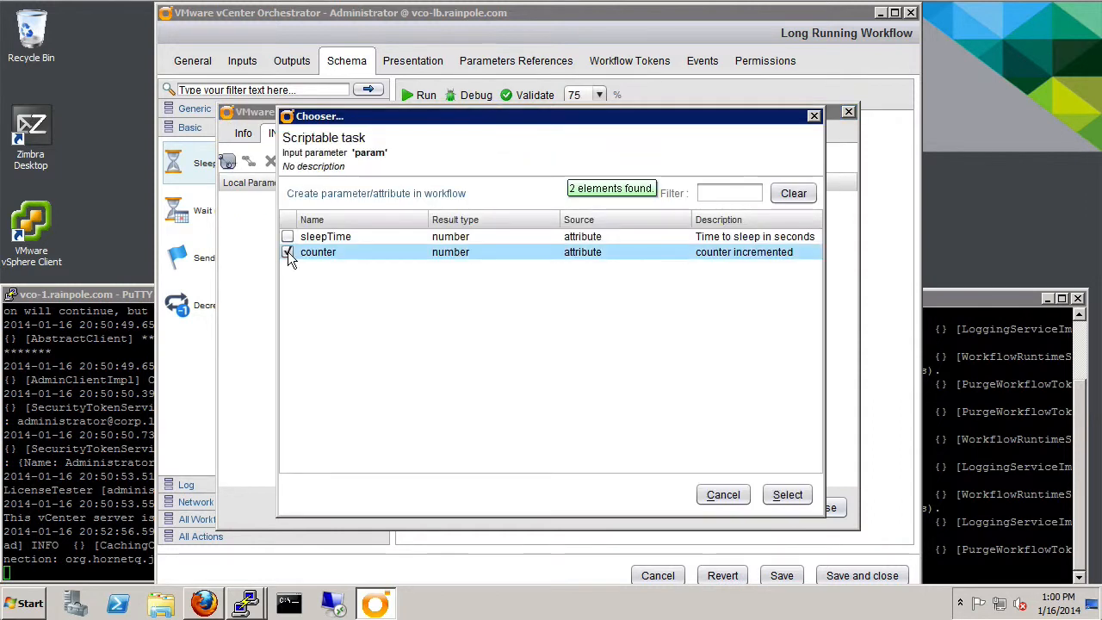
pyautogui.click(786, 496)
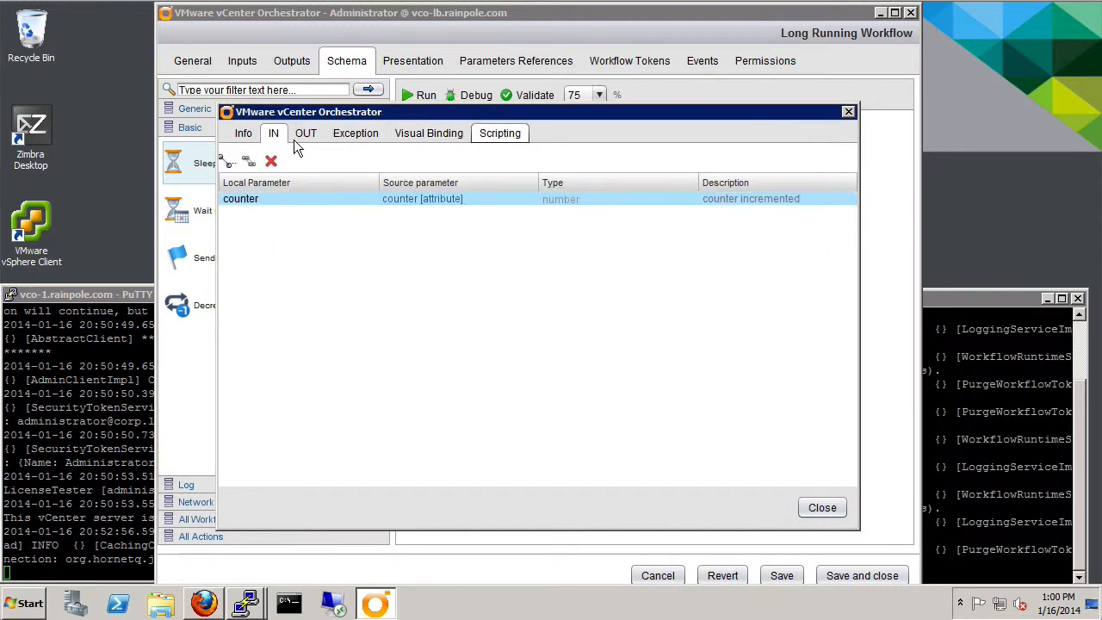
# - Give the task the script System.log("Counter: "+counter) and close its properties
pyautogui.click(501, 134)
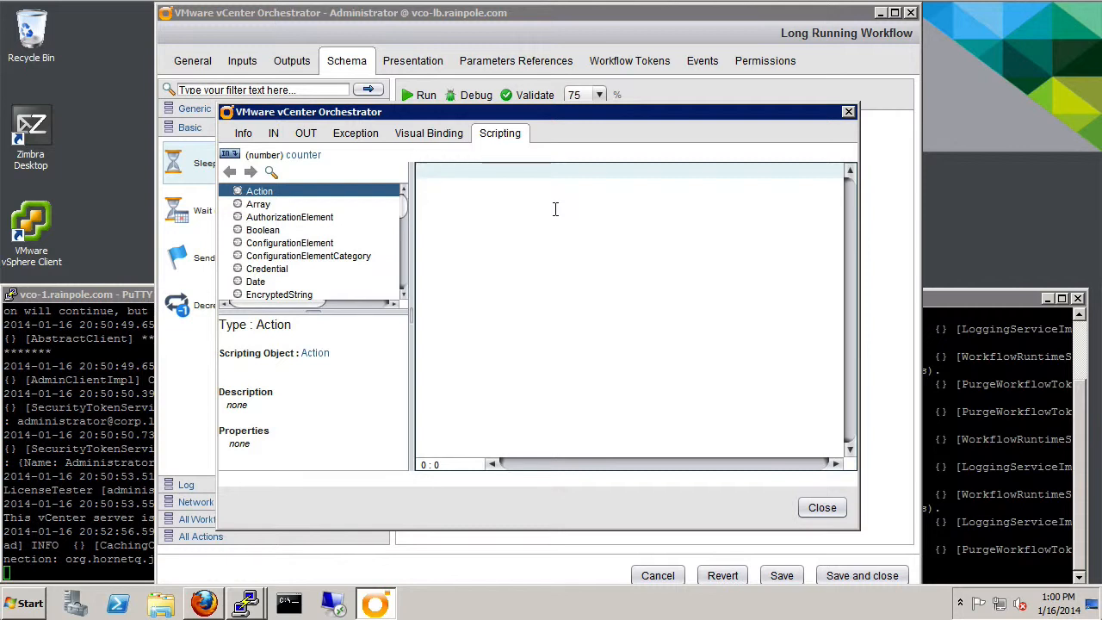
pyautogui.write('System.log("Counter')
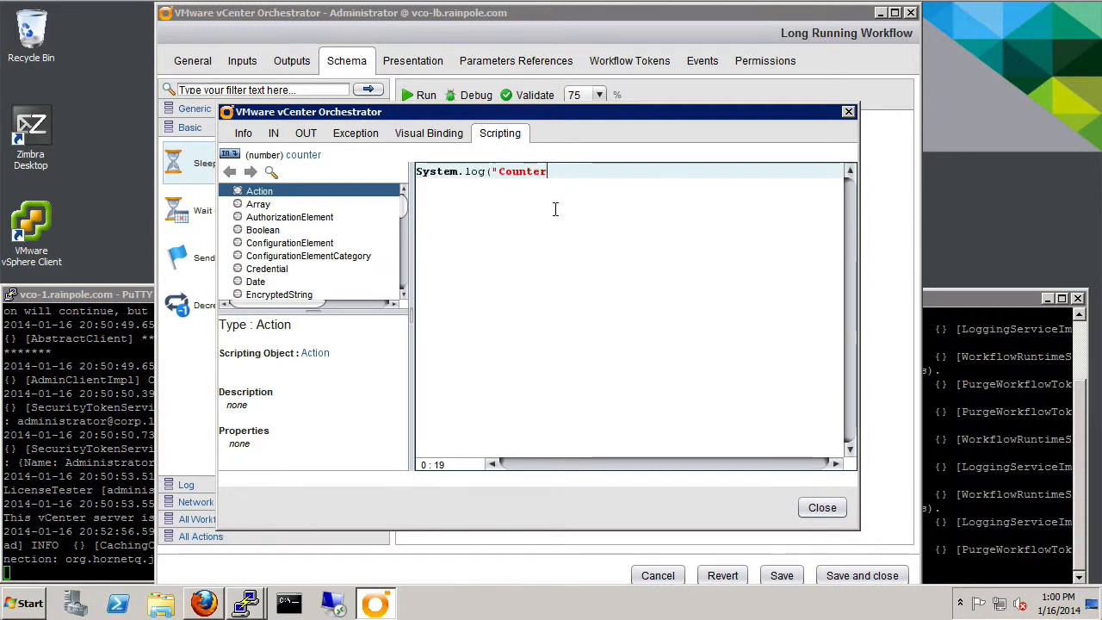
pyautogui.write(': "+')
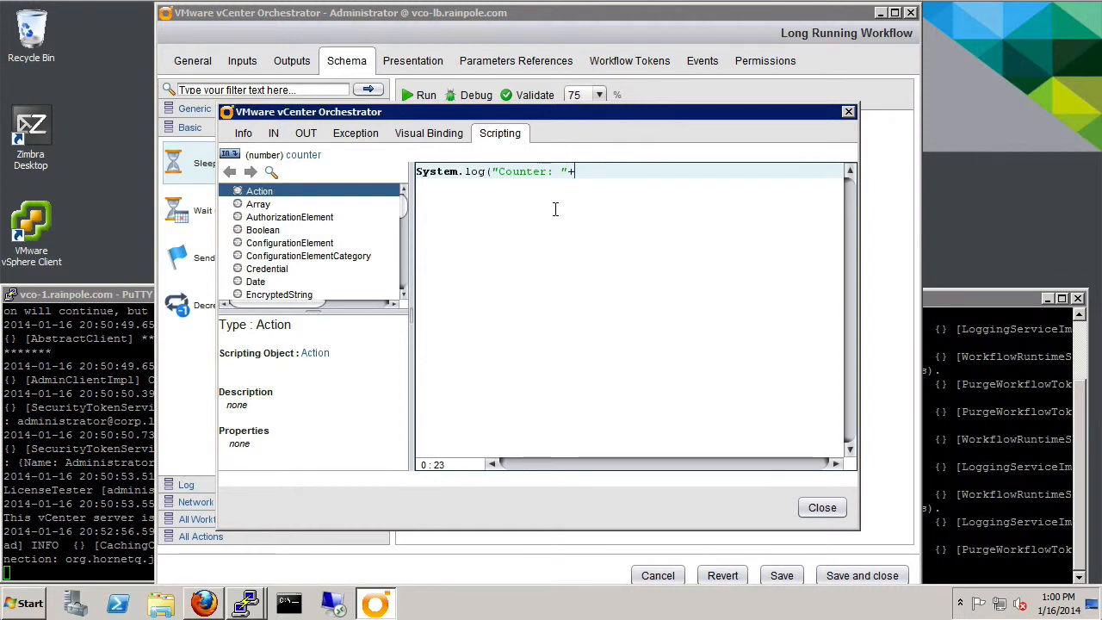
pyautogui.write('counter);')
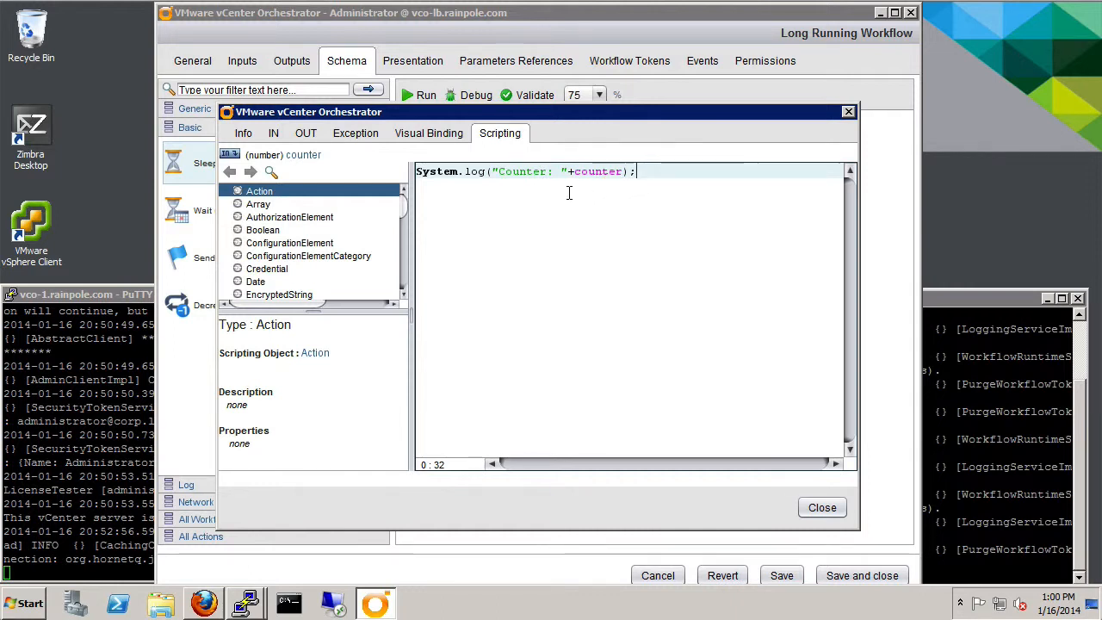
pyautogui.click(821, 507)
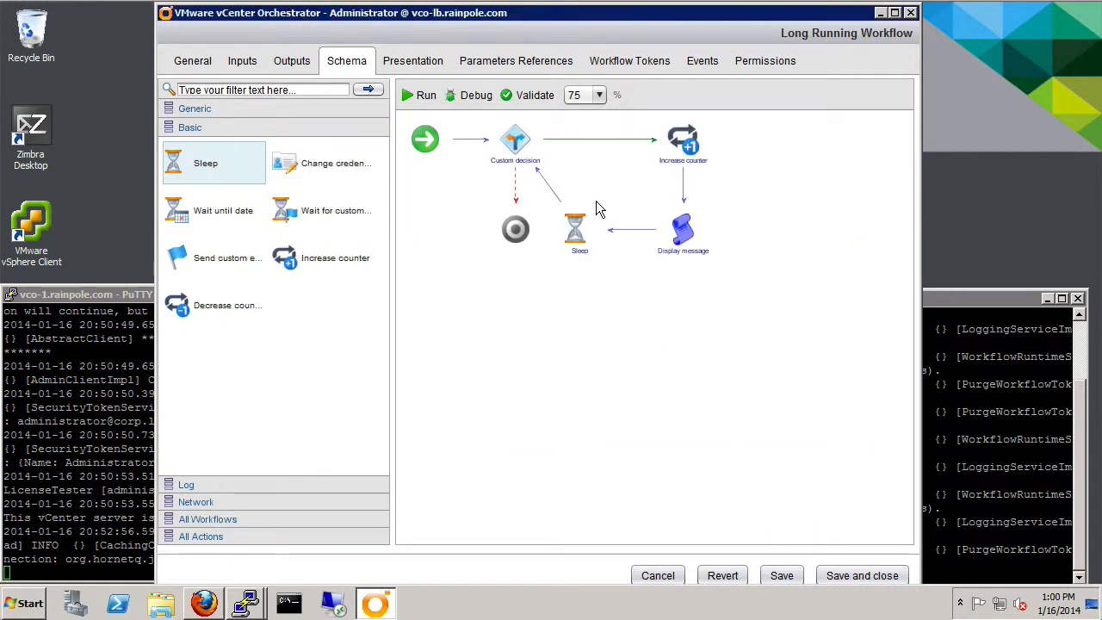
# - Bind the counter attribute as an input of the Custom decision
pyautogui.click(513, 138)
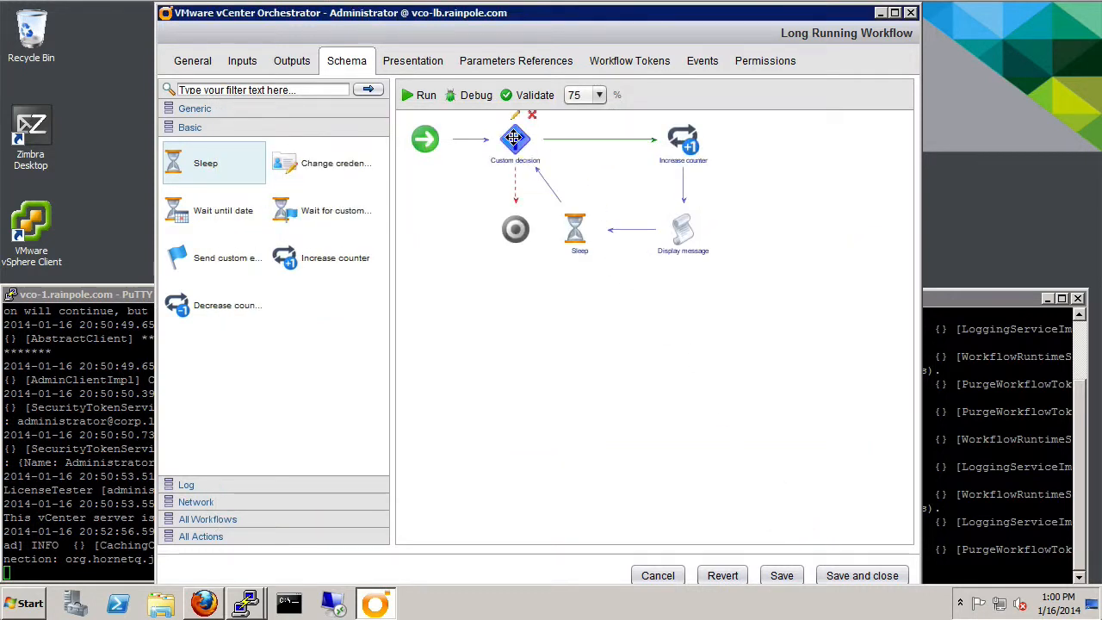
pyautogui.click(515, 117)
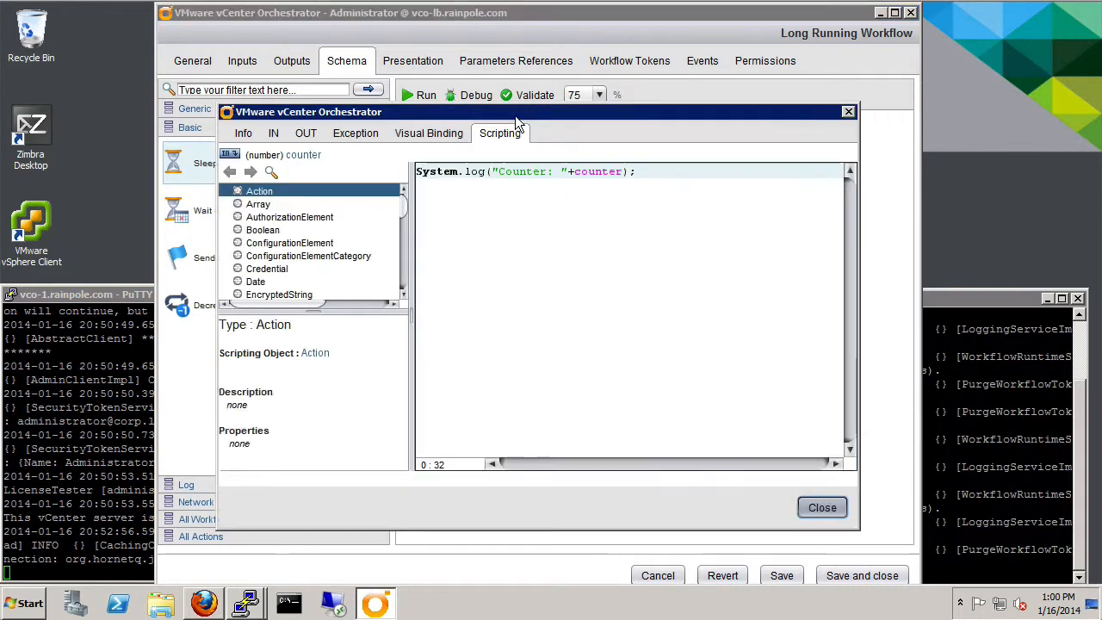
pyautogui.click(272, 135)
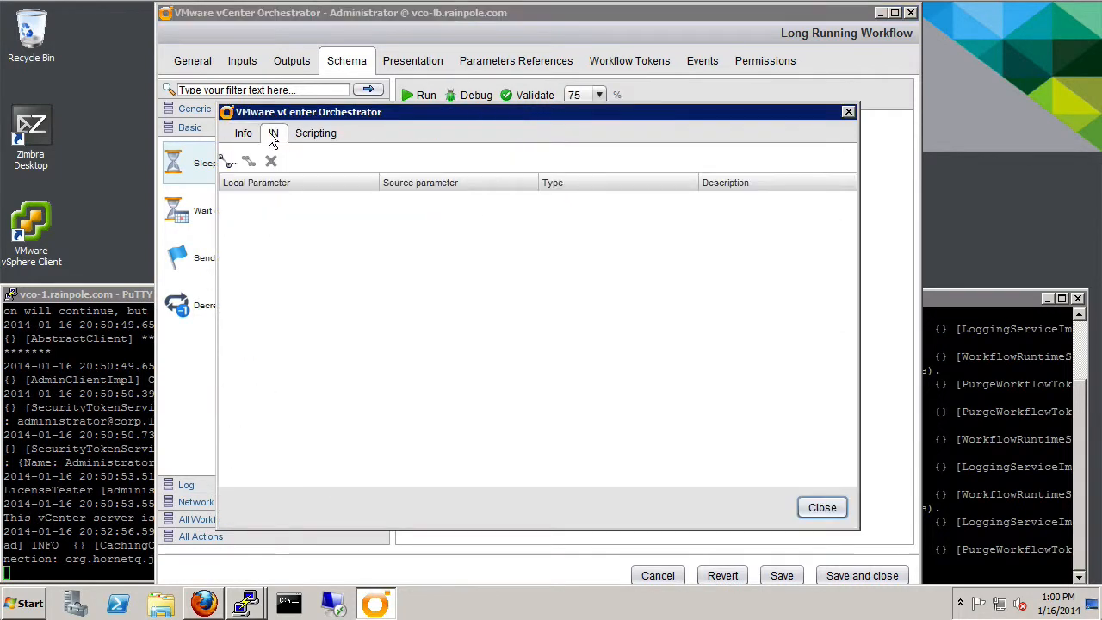
pyautogui.click(227, 161)
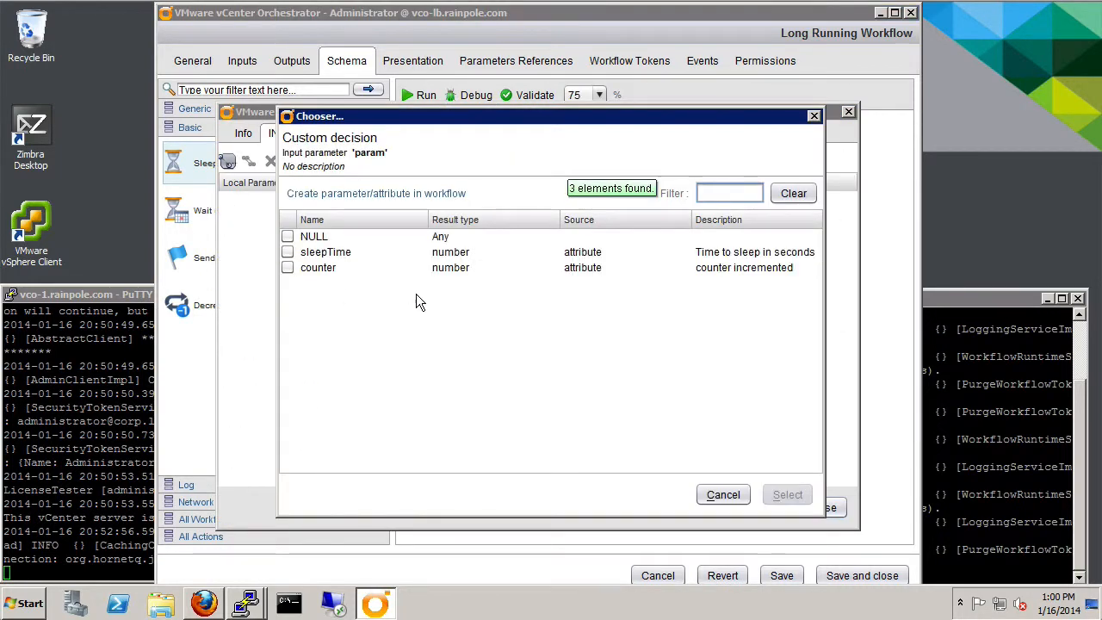
pyautogui.click(288, 268)
pyautogui.click(782, 497)
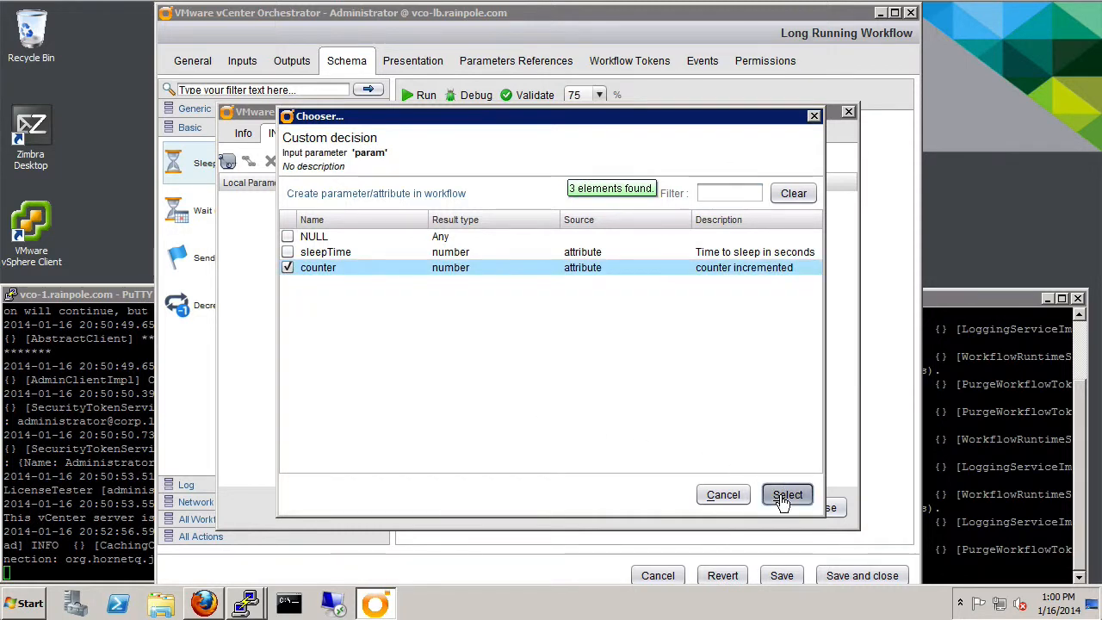
# - Add a new iterations attribute (description 'How many', value 300) as a second decision input
pyautogui.click(227, 162)
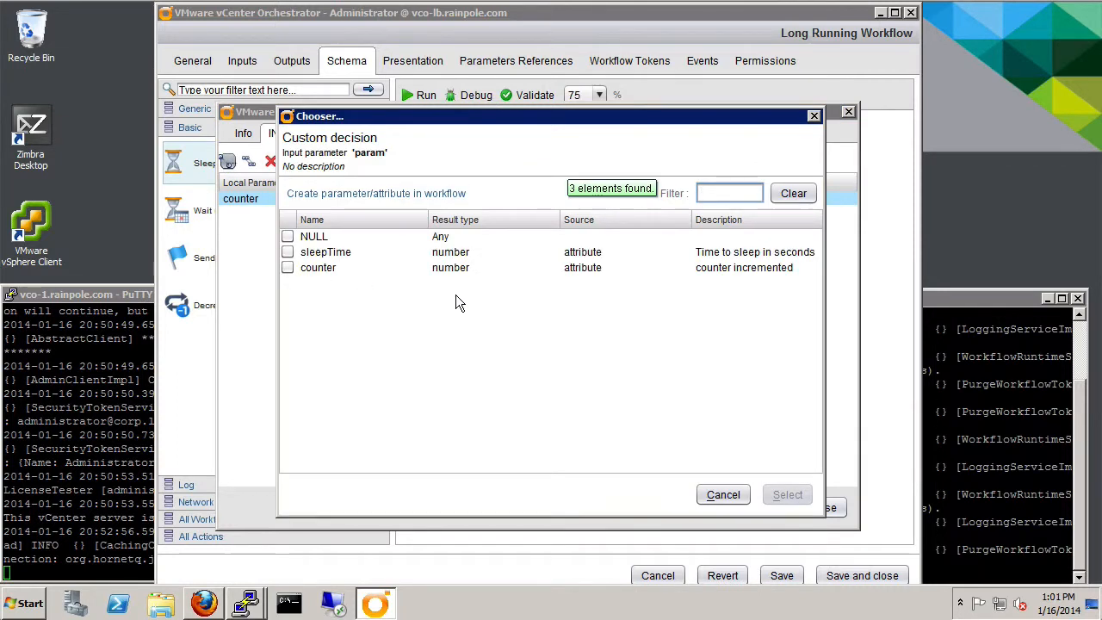
pyautogui.click(372, 196)
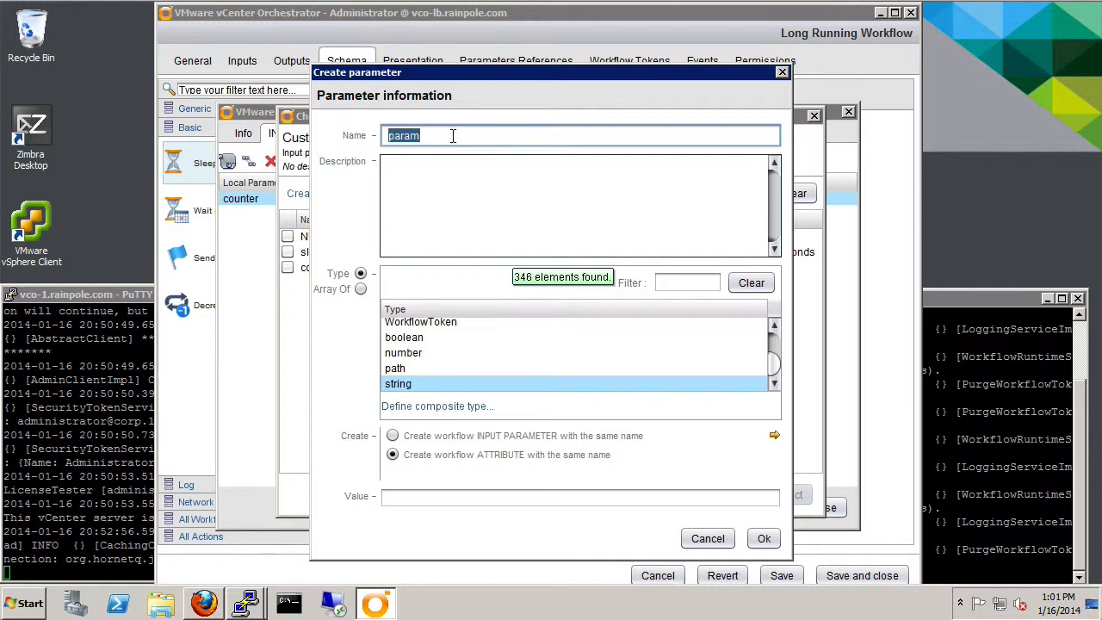
pyautogui.write('iterations')
pyautogui.click(416, 179)
pyautogui.write('How m')
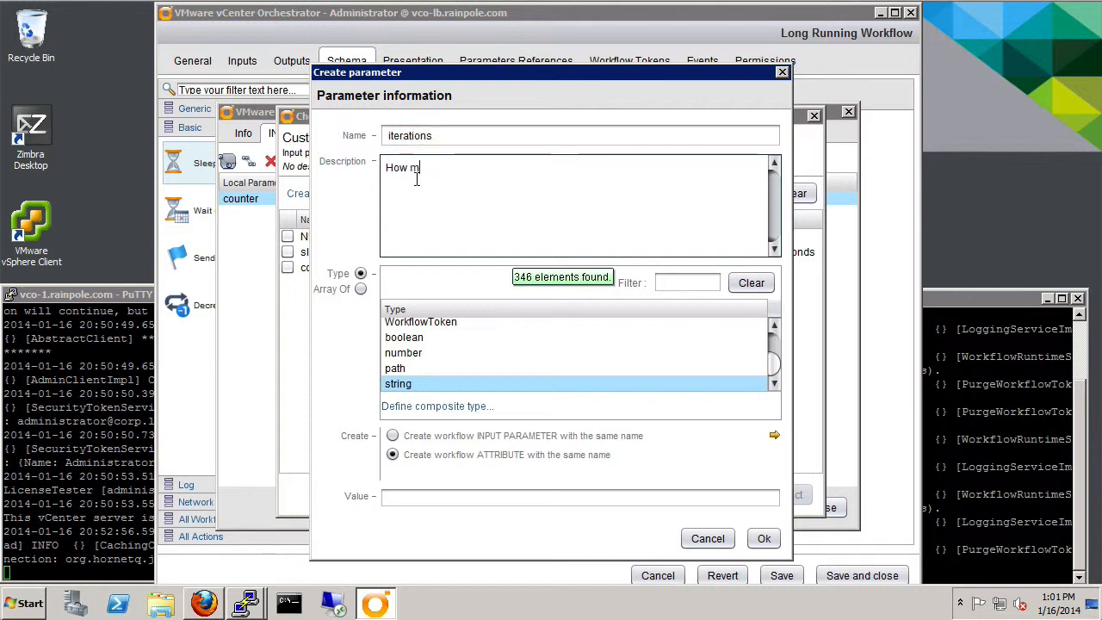
pyautogui.write('any times to run the loop.')
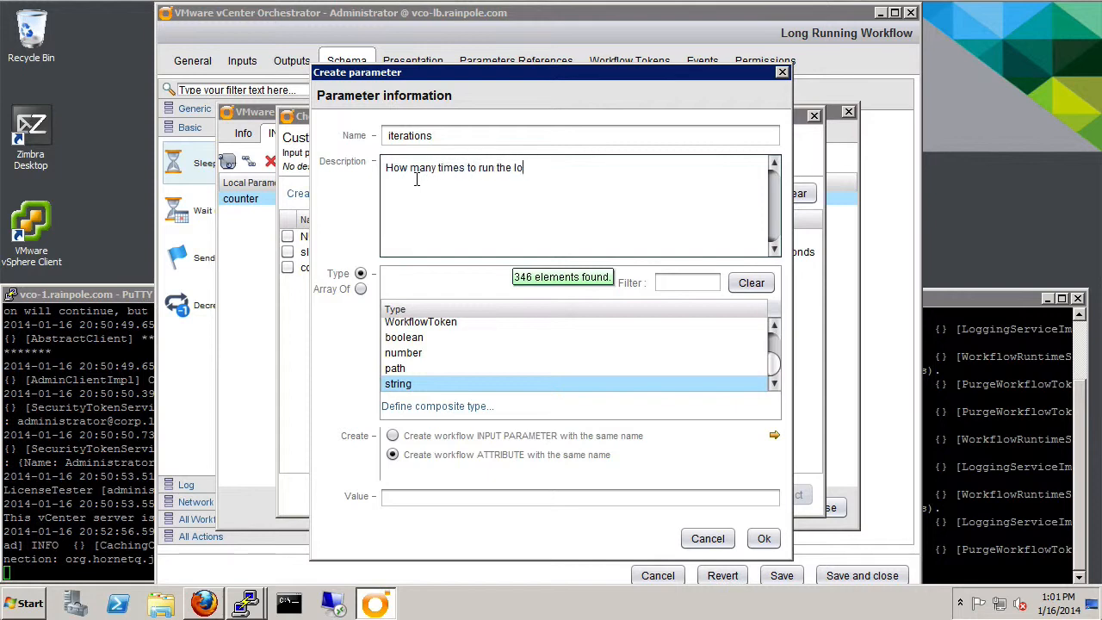
pyautogui.click(493, 497)
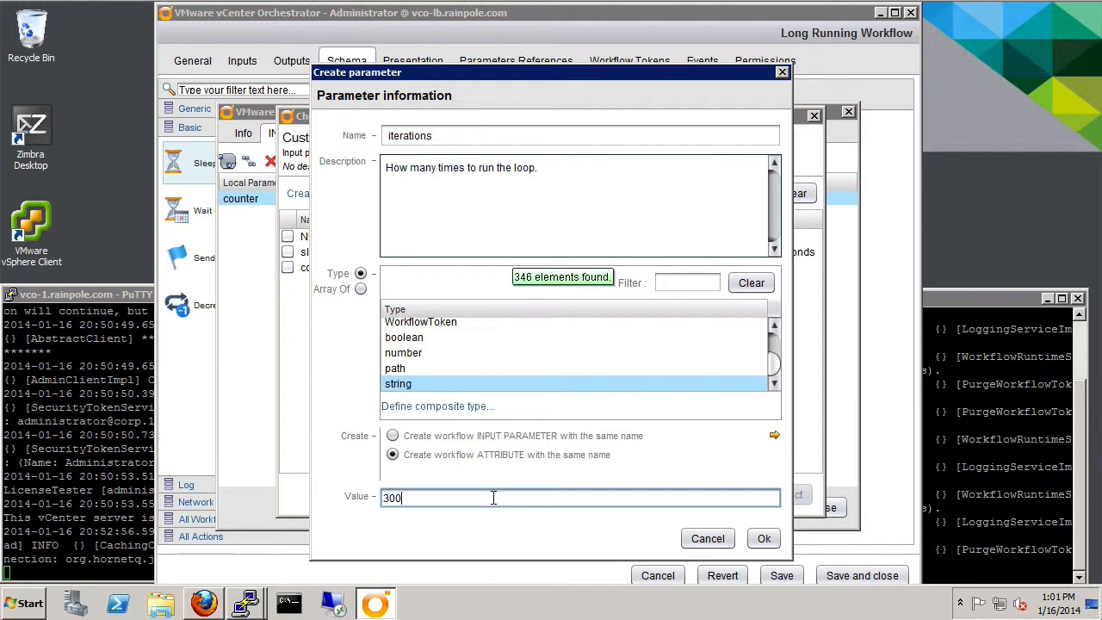
pyautogui.click(764, 538)
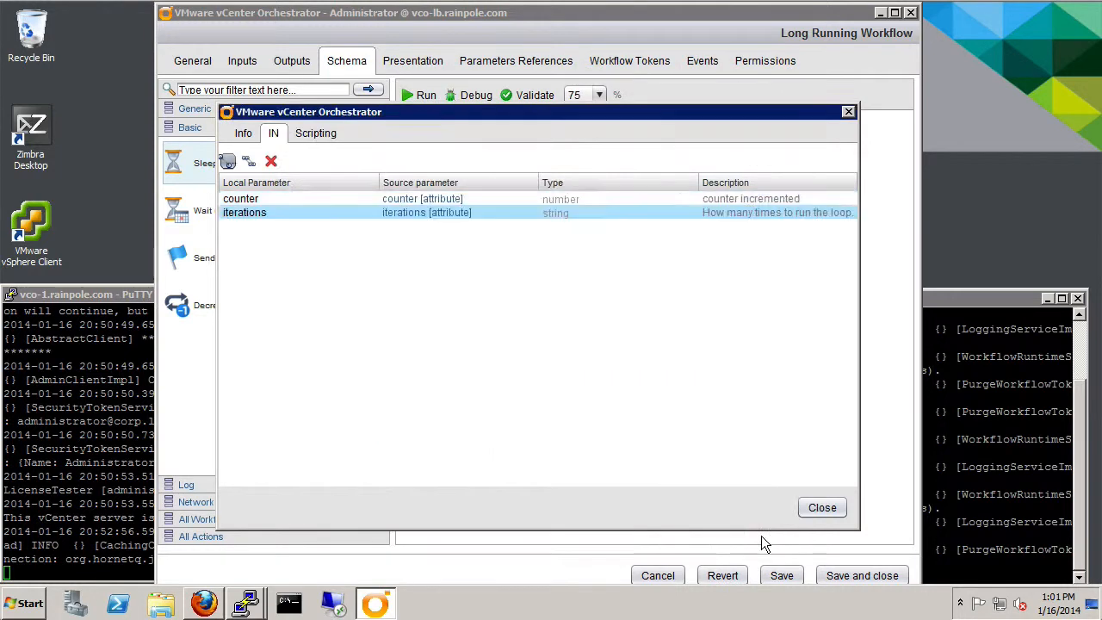
pyautogui.click(314, 131)
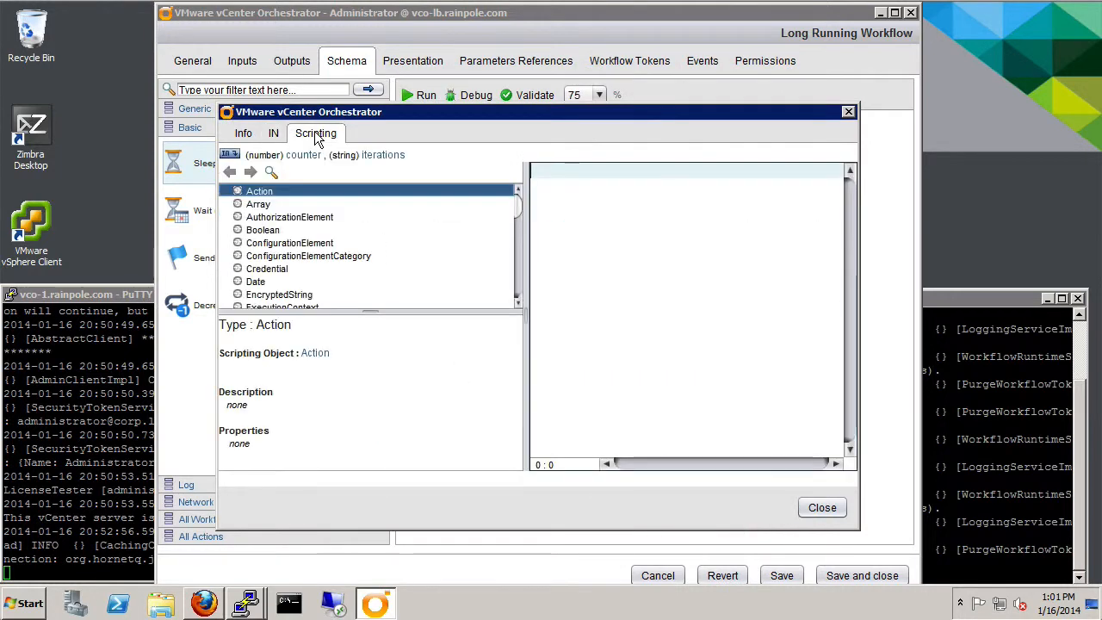
# - Make the decision script return (counter < iterations); and close the Custom decision properties
pyautogui.click(559, 187)
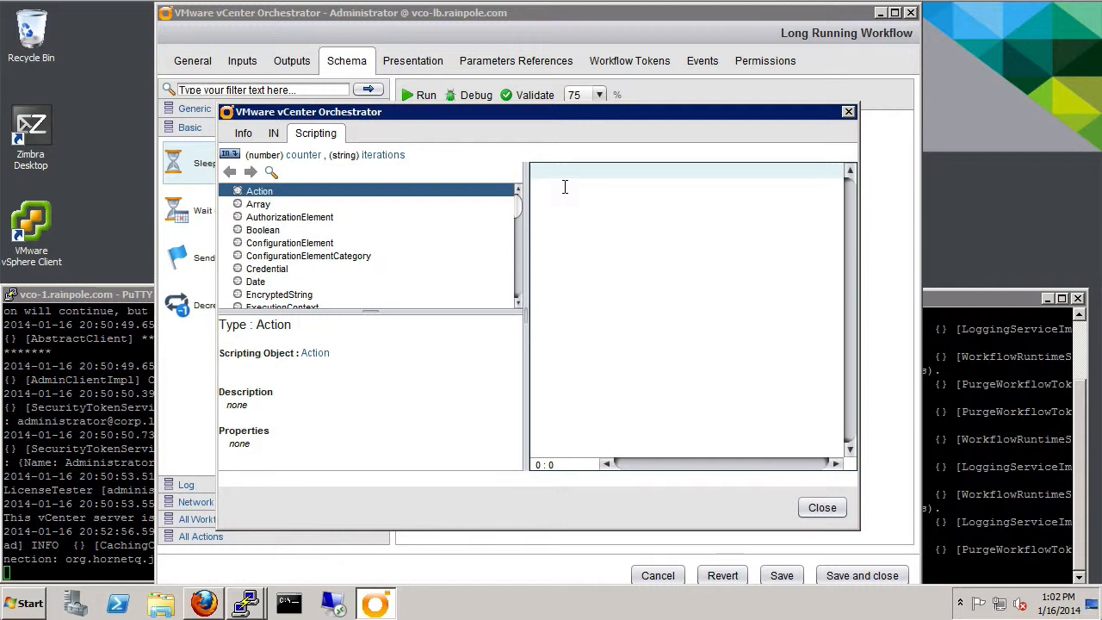
pyautogui.write('ur')
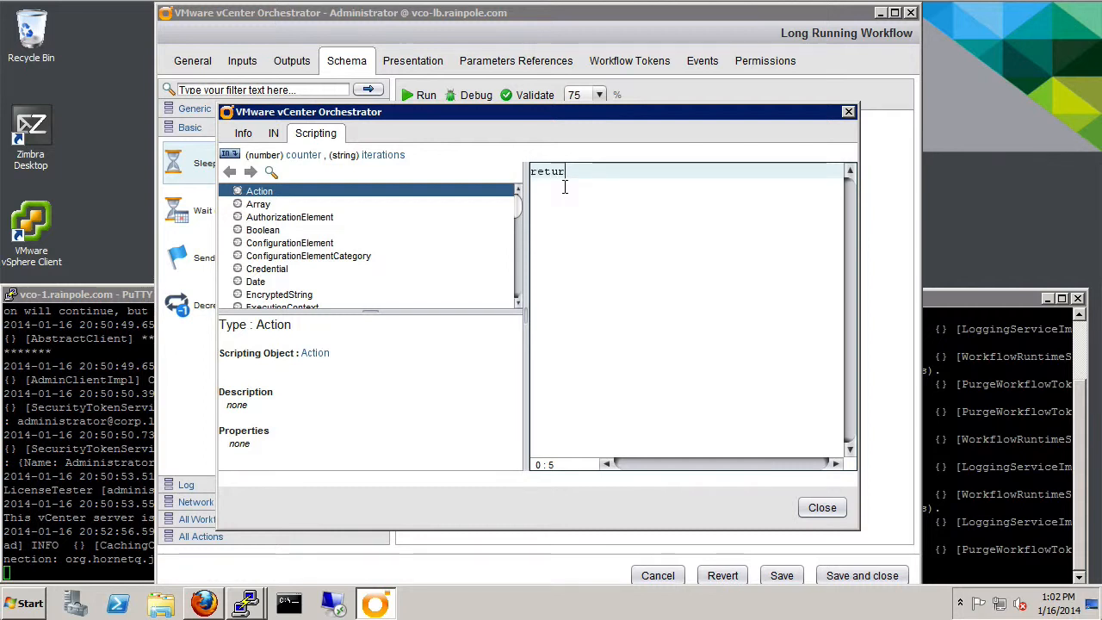
pyautogui.write('n (counte')
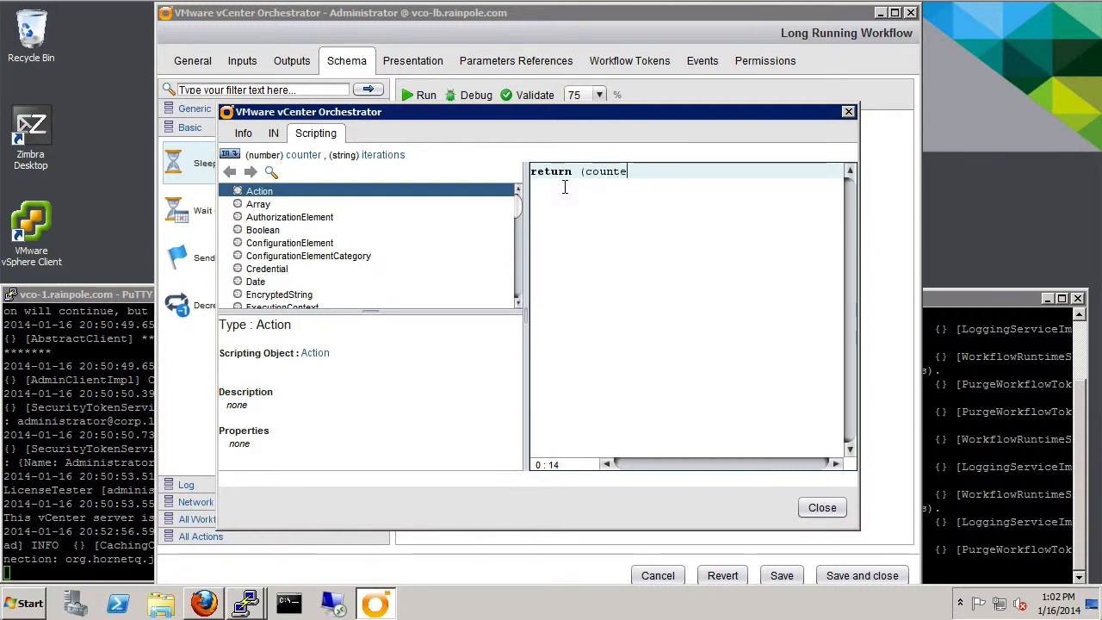
pyautogui.write('r < itera')
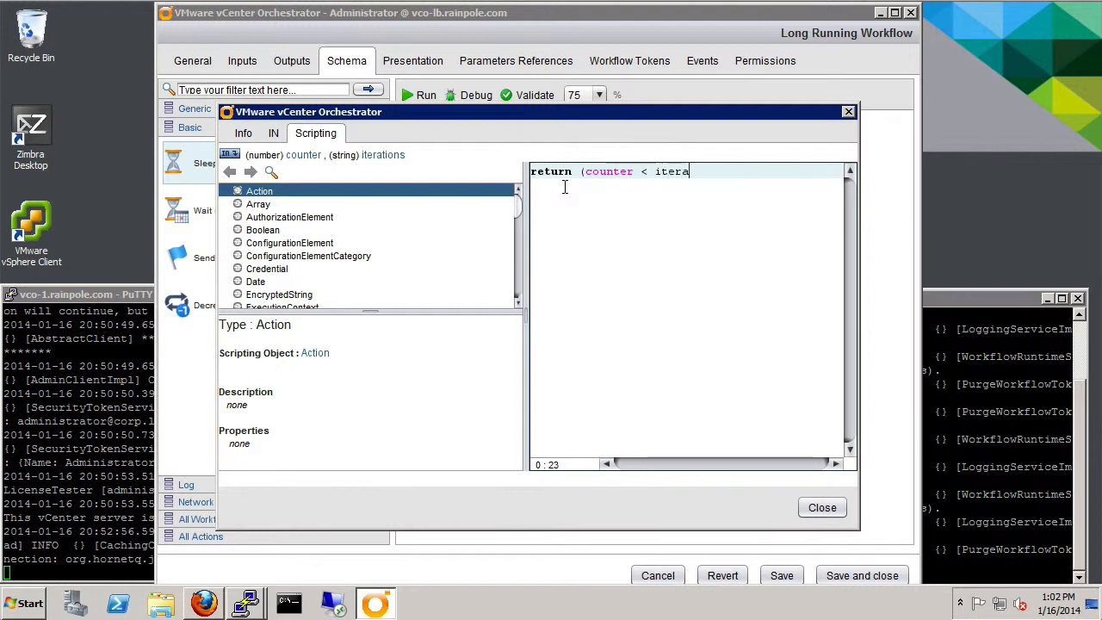
pyautogui.write('tions);')
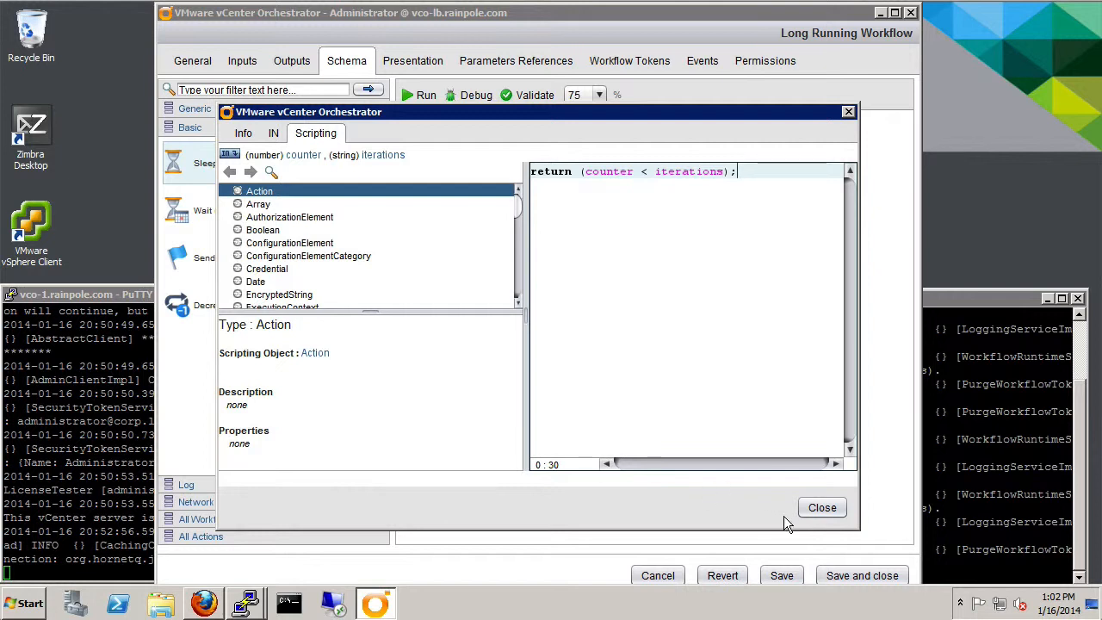
pyautogui.click(825, 508)
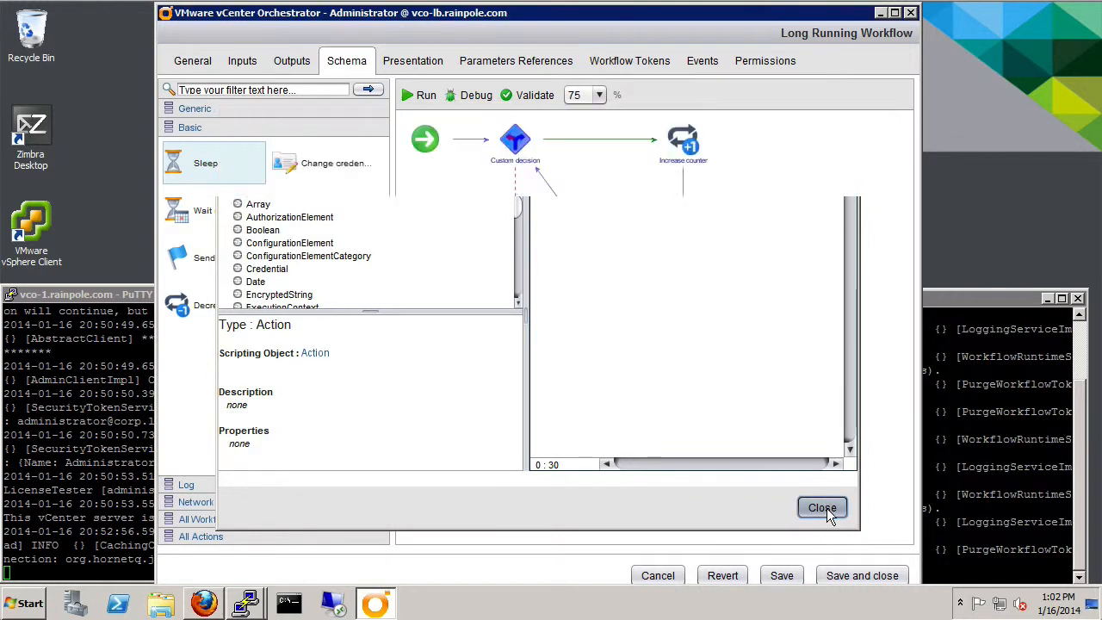
# - Validate the workflow, then save and close it without increasing the version
pyautogui.click(536, 98)
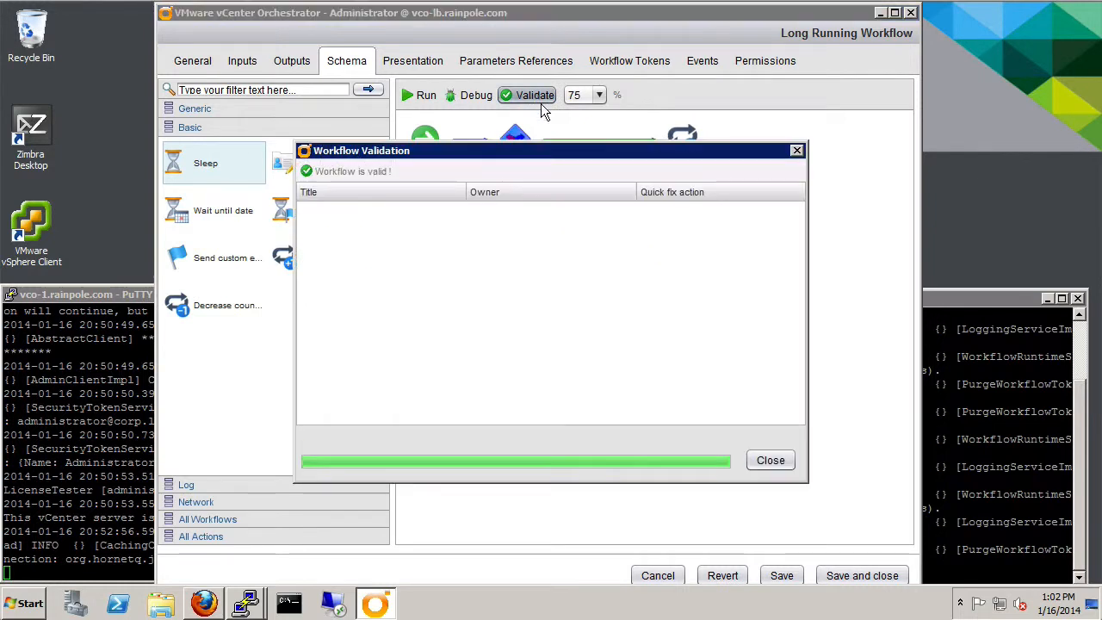
pyautogui.click(780, 462)
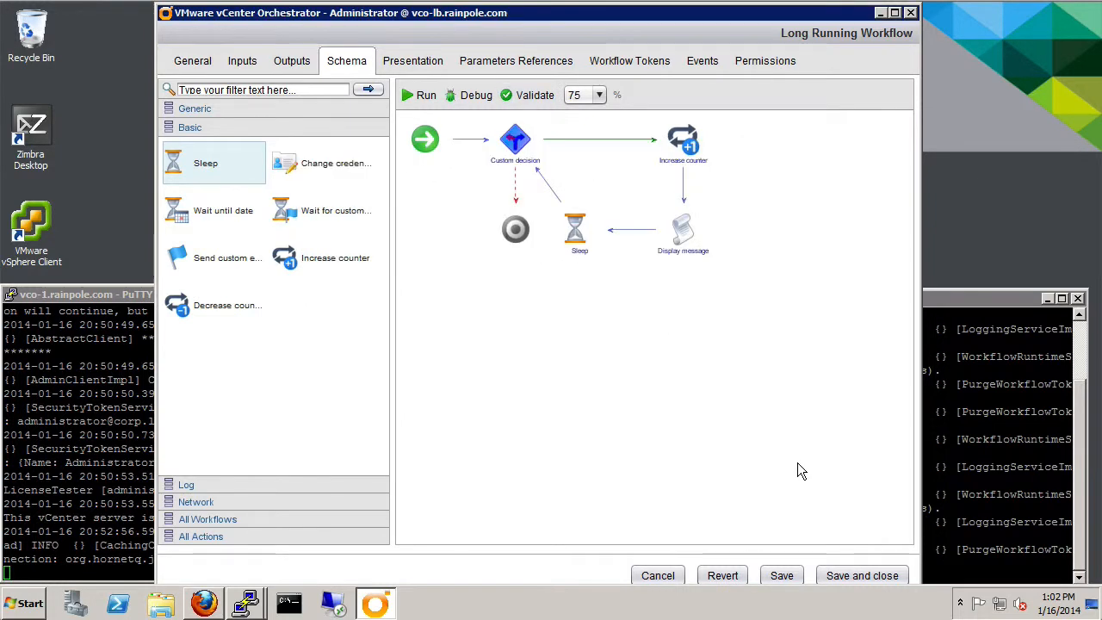
pyautogui.click(850, 576)
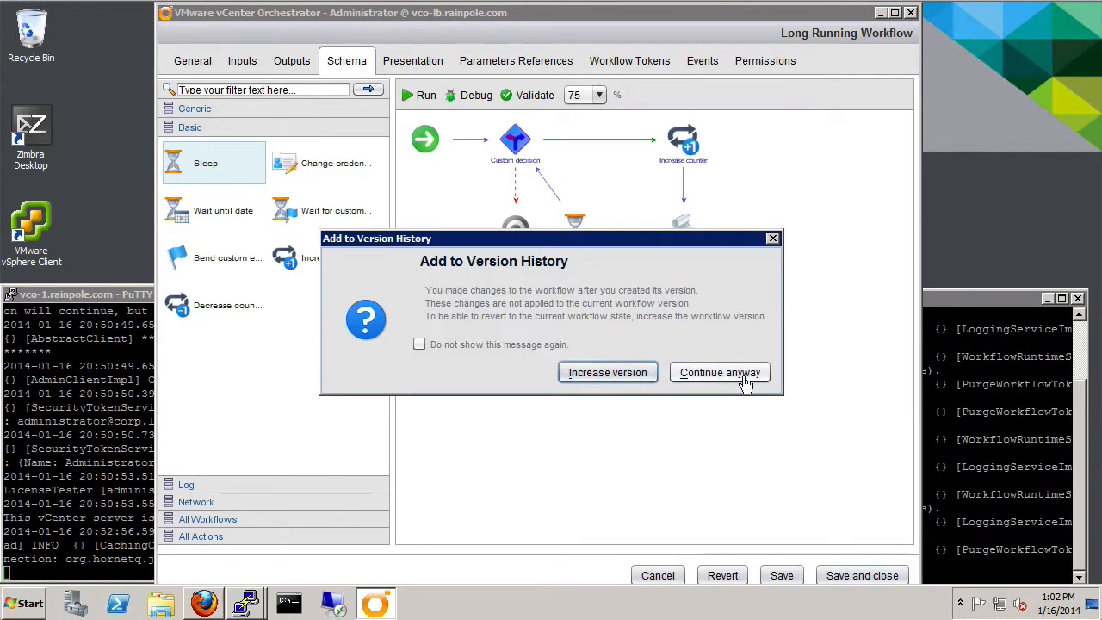
pyautogui.click(720, 373)
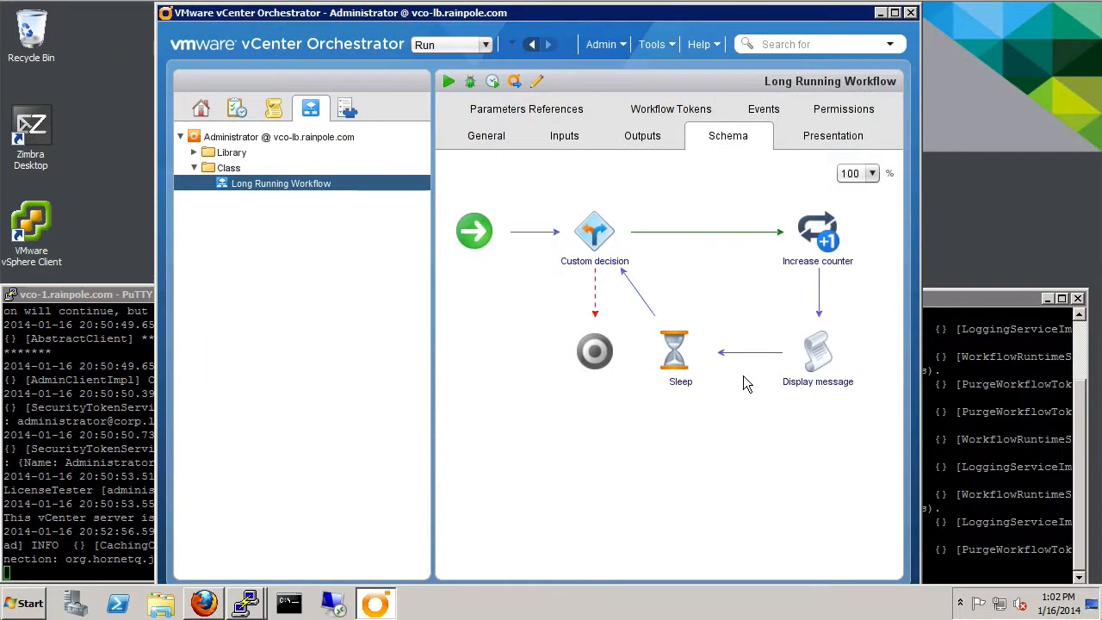
# - Run the Long Running Workflow and show its enlarged log of counter messages
pyautogui.click(448, 81)
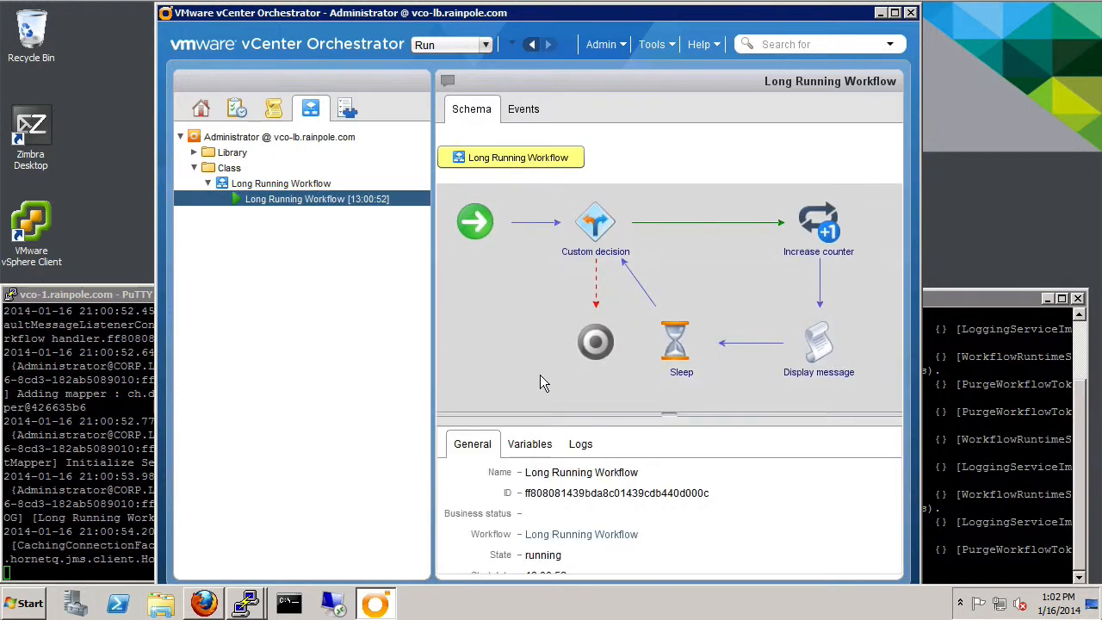
pyautogui.click(582, 445)
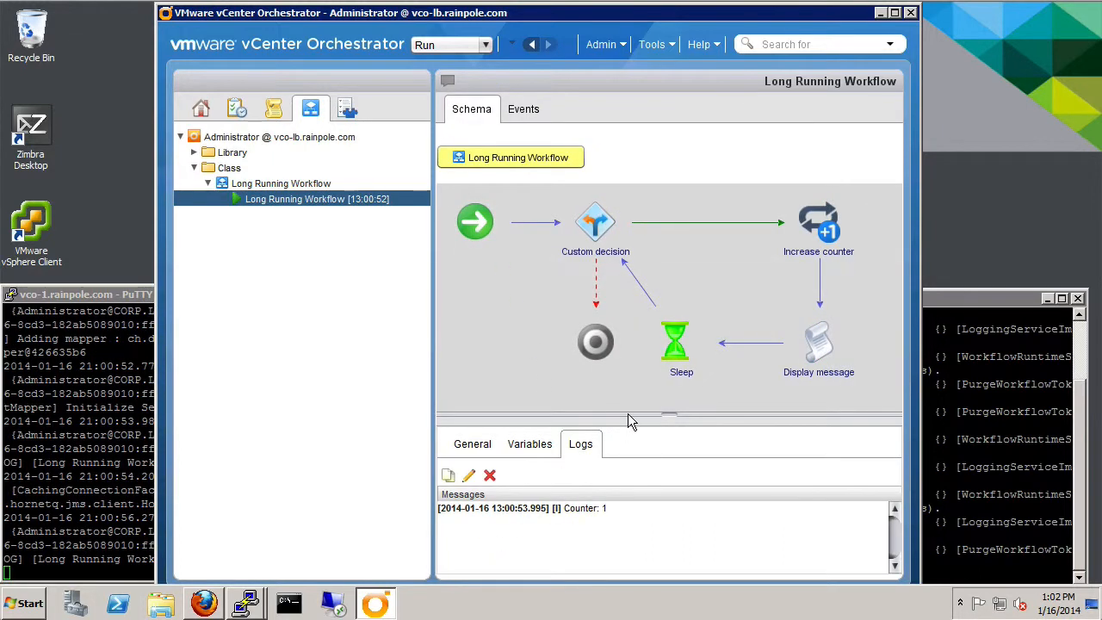
pyautogui.moveTo(627, 413); pyautogui.dragTo(627, 340)
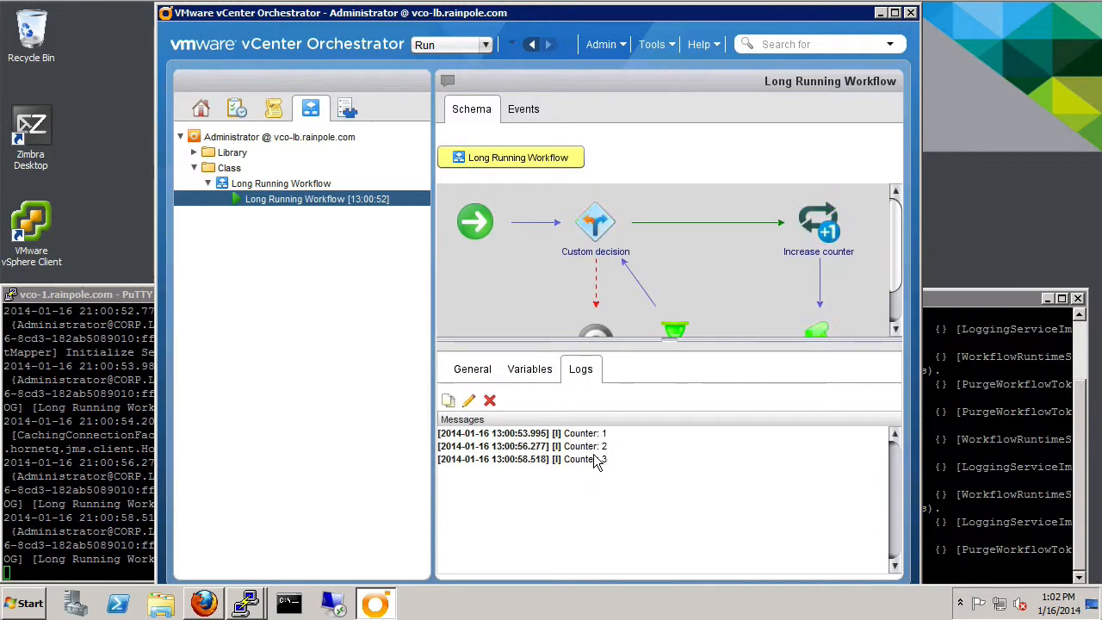
pyautogui.click(124, 294)
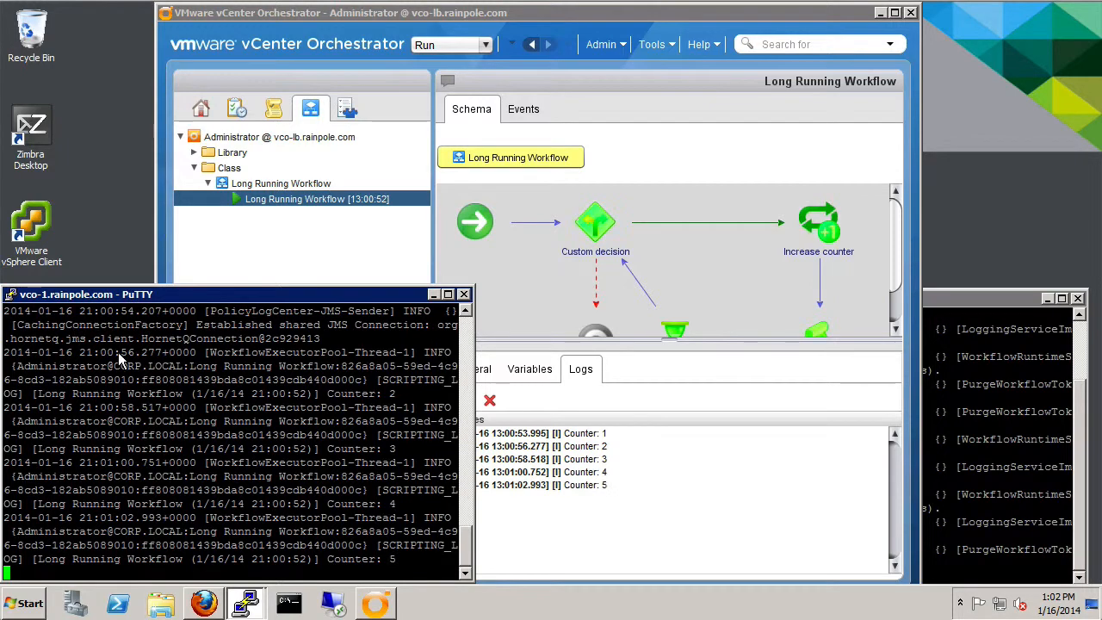
# - Raise the vco-2 PuTTY console, then bring Firefox with the Orchestrator start page forward
pyautogui.click(958, 329)
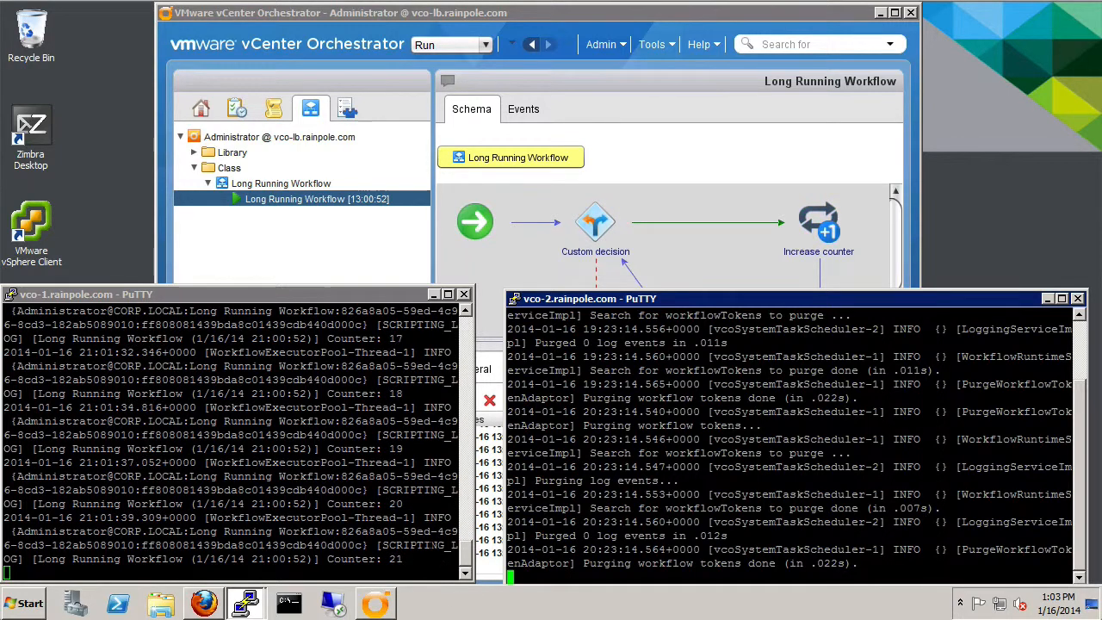
pyautogui.click(205, 603)
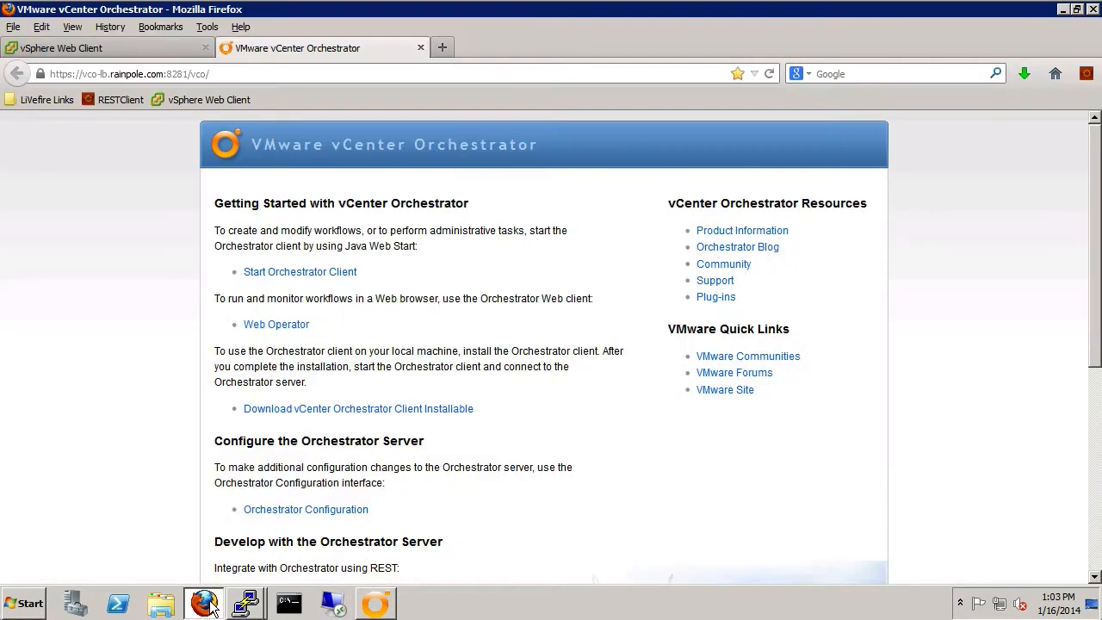
# - Shrink and move Firefox right so the consoles show, then log in to vSphere Web Client
pyautogui.click(1077, 10)
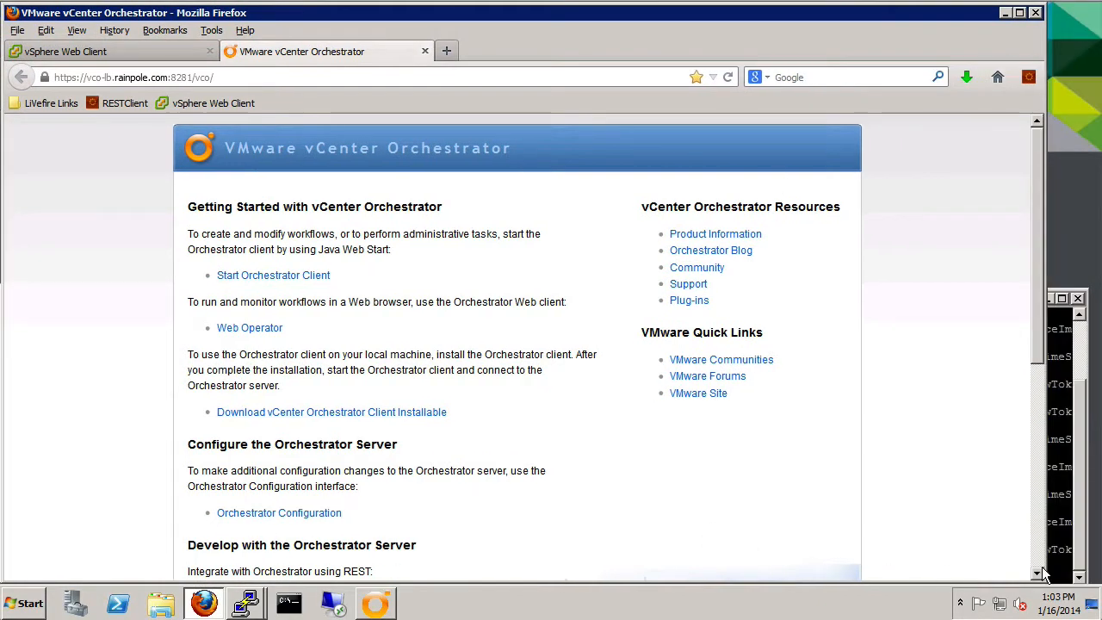
pyautogui.moveTo(1021, 573); pyautogui.dragTo(732, 482)
pyautogui.moveTo(447, 17); pyautogui.dragTo(686, 26)
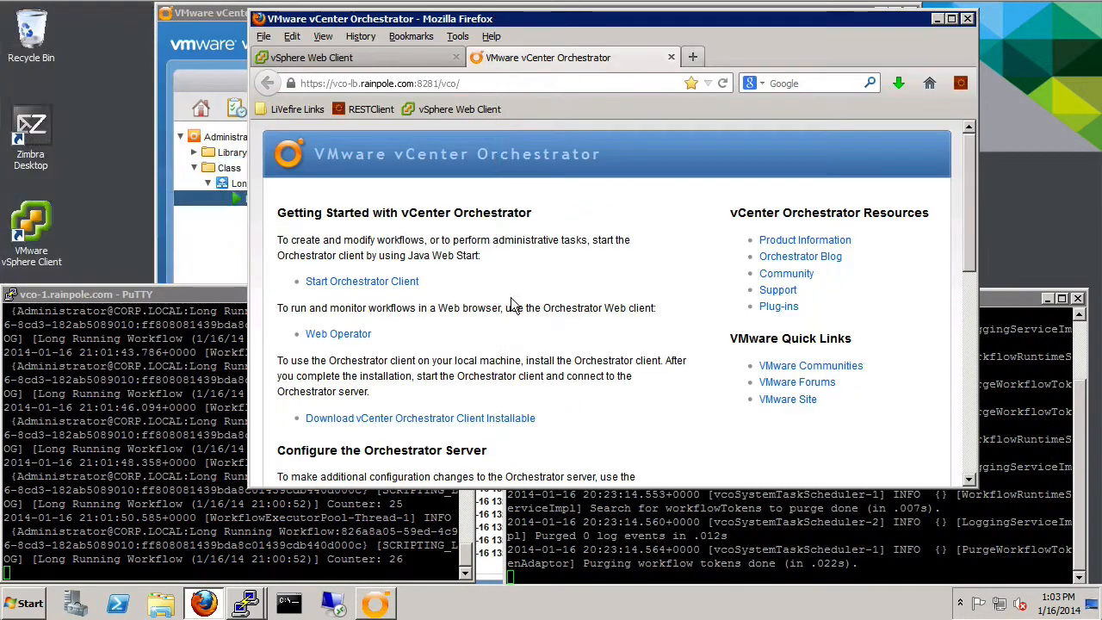
pyautogui.click(341, 58)
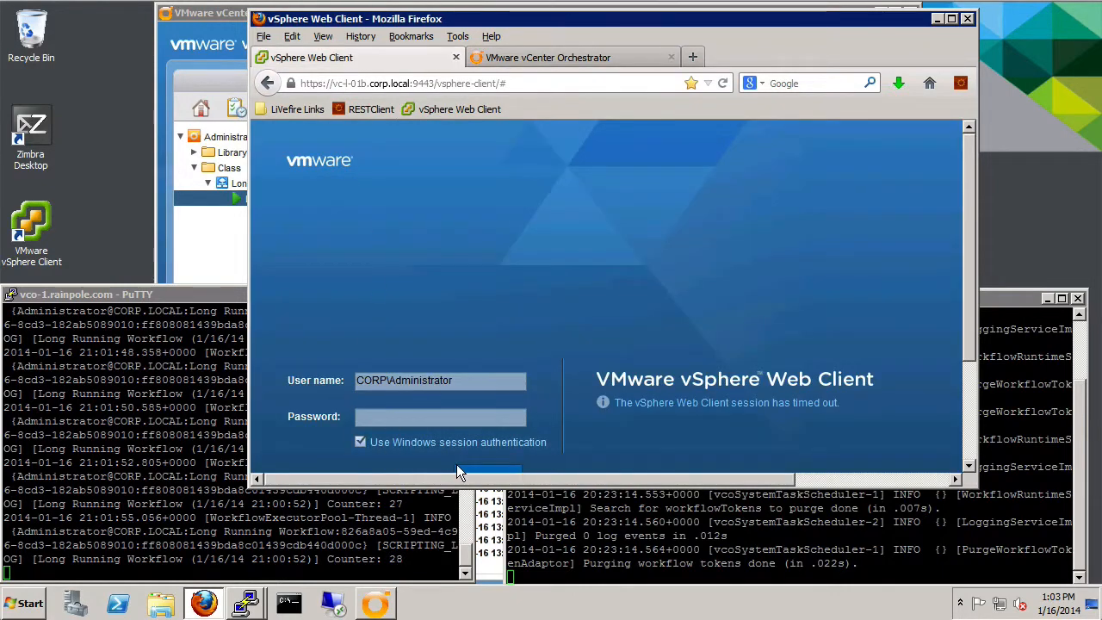
pyautogui.click(473, 469)
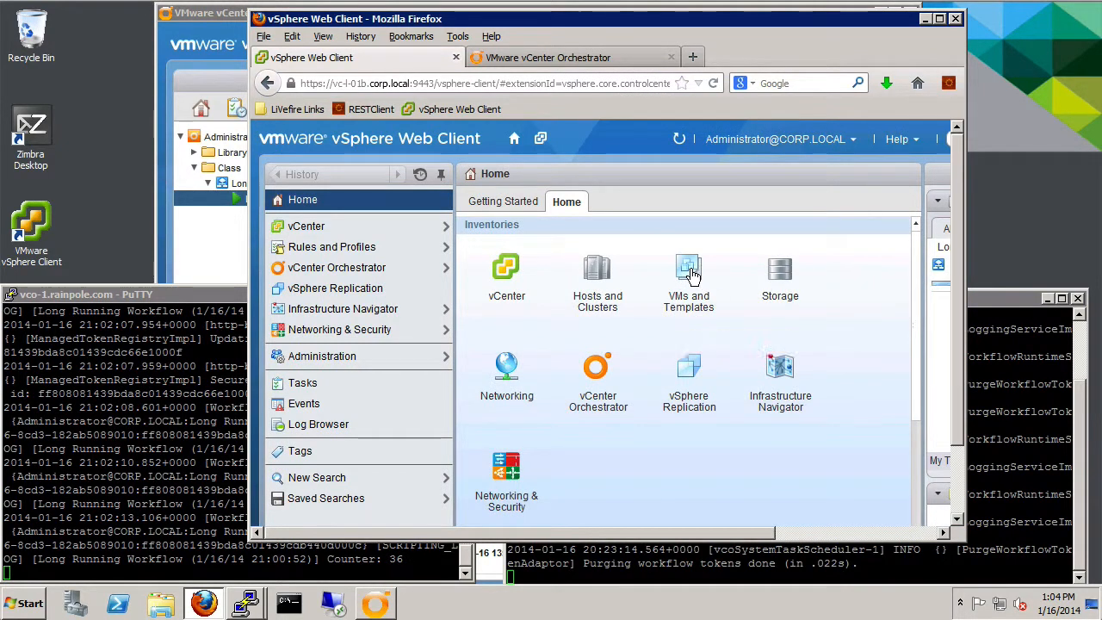
# - Open vco-l-01a via VMs and Templates > vc-l-01b > LiveFire Mgmt DC 01 > LiveFire Management VMs
pyautogui.click(693, 276)
pyautogui.click(331, 234)
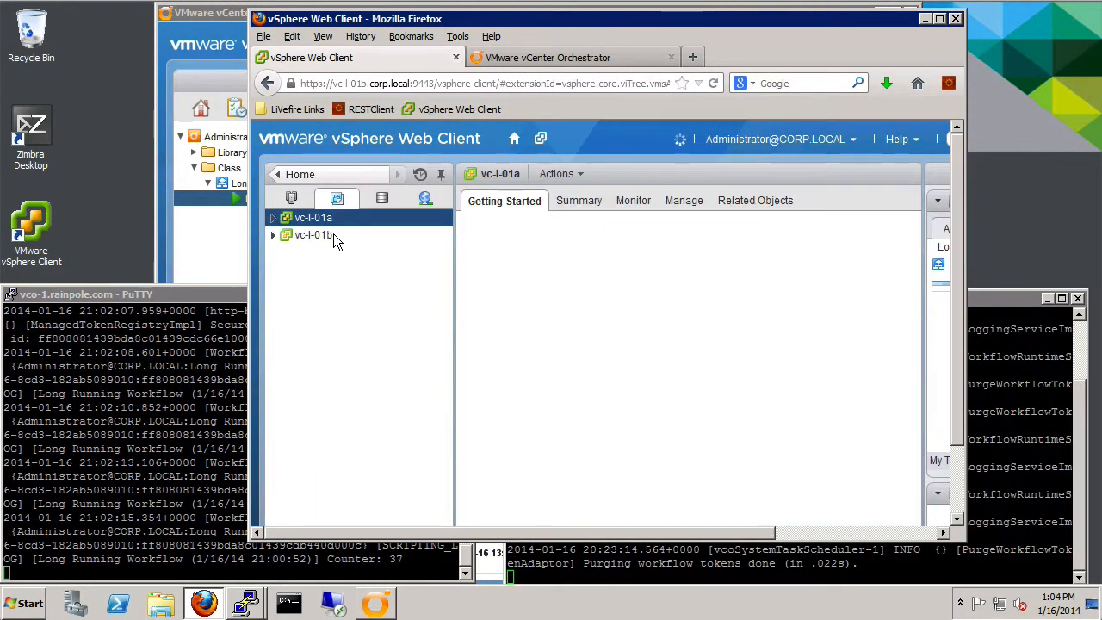
pyautogui.click(273, 234)
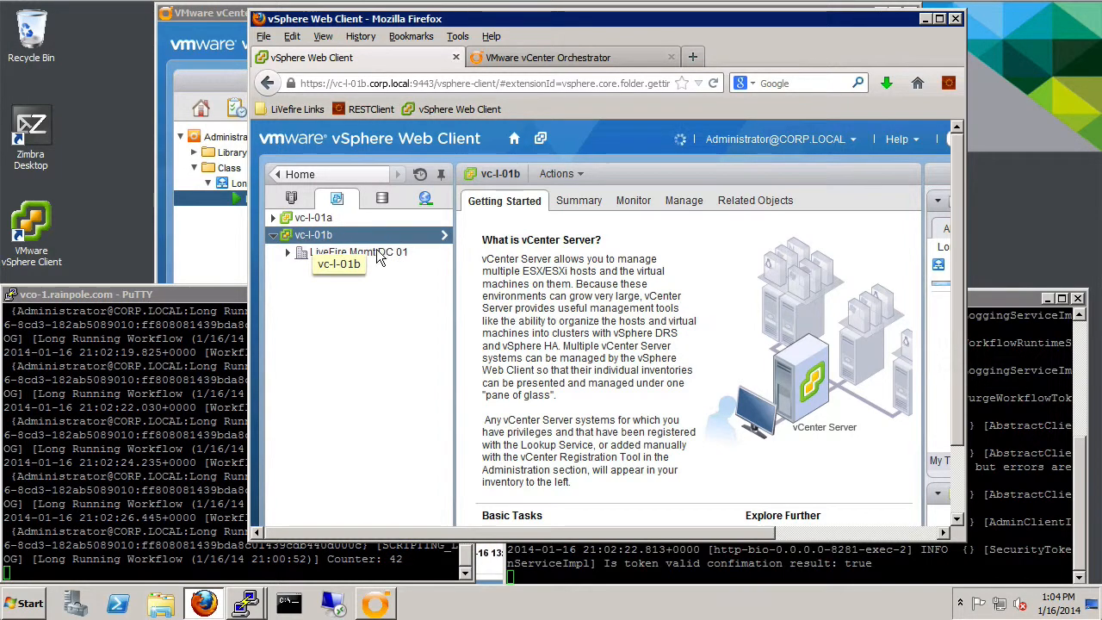
pyautogui.click(286, 254)
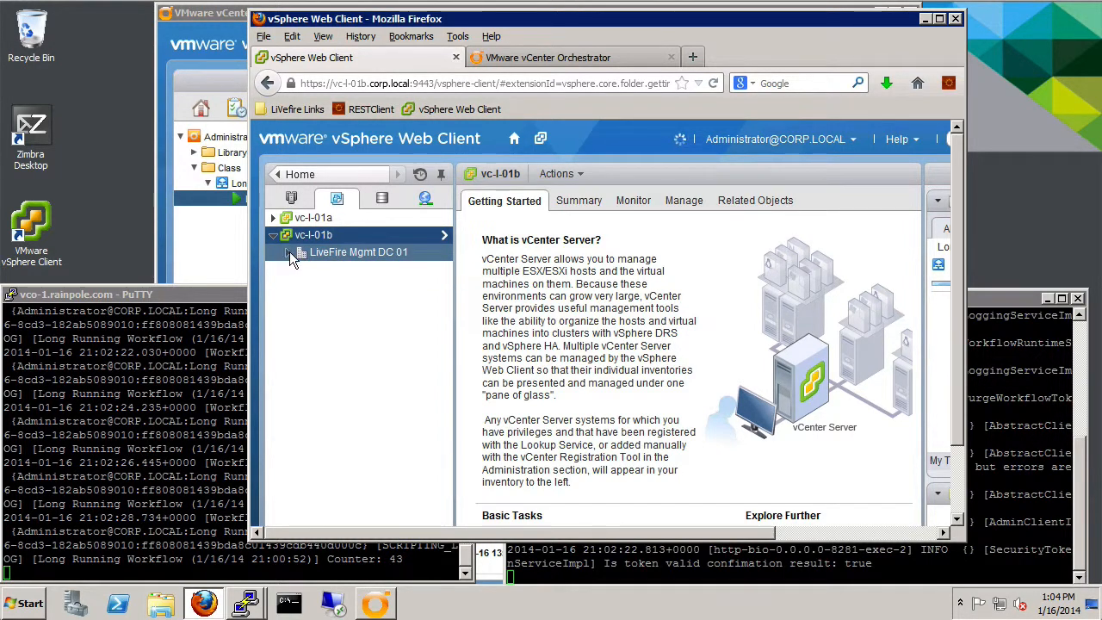
pyautogui.click(302, 286)
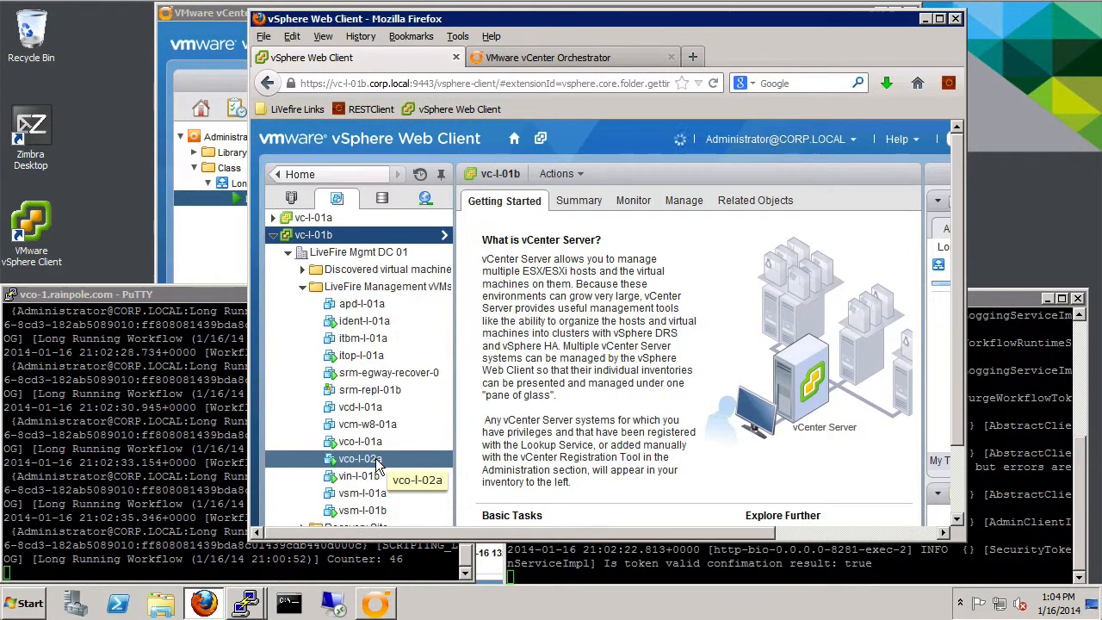
pyautogui.click(370, 459)
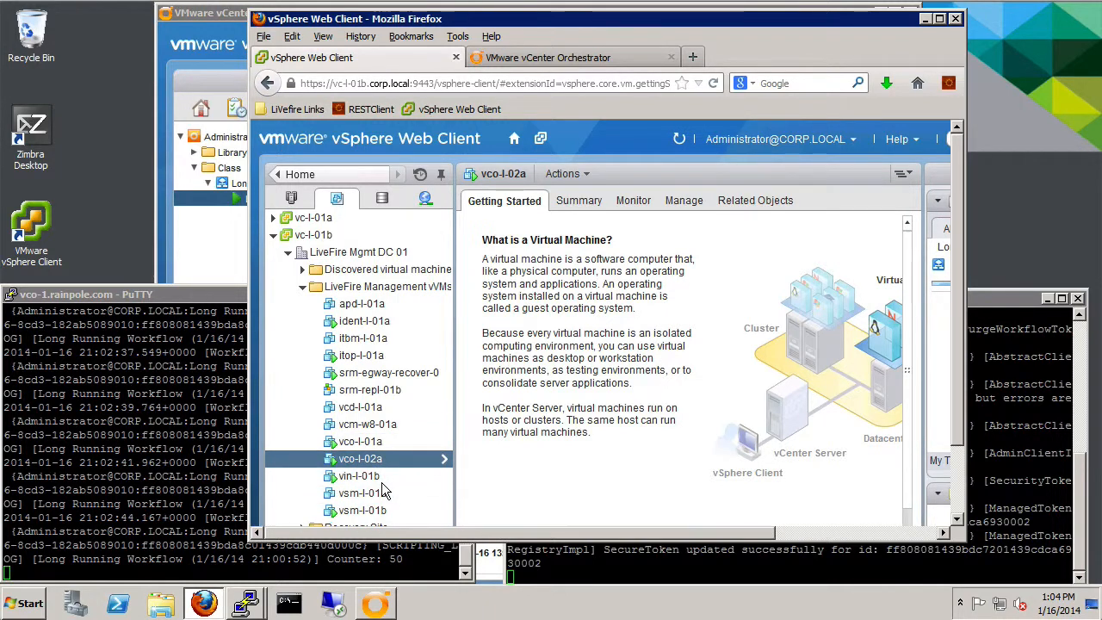
pyautogui.click(379, 447)
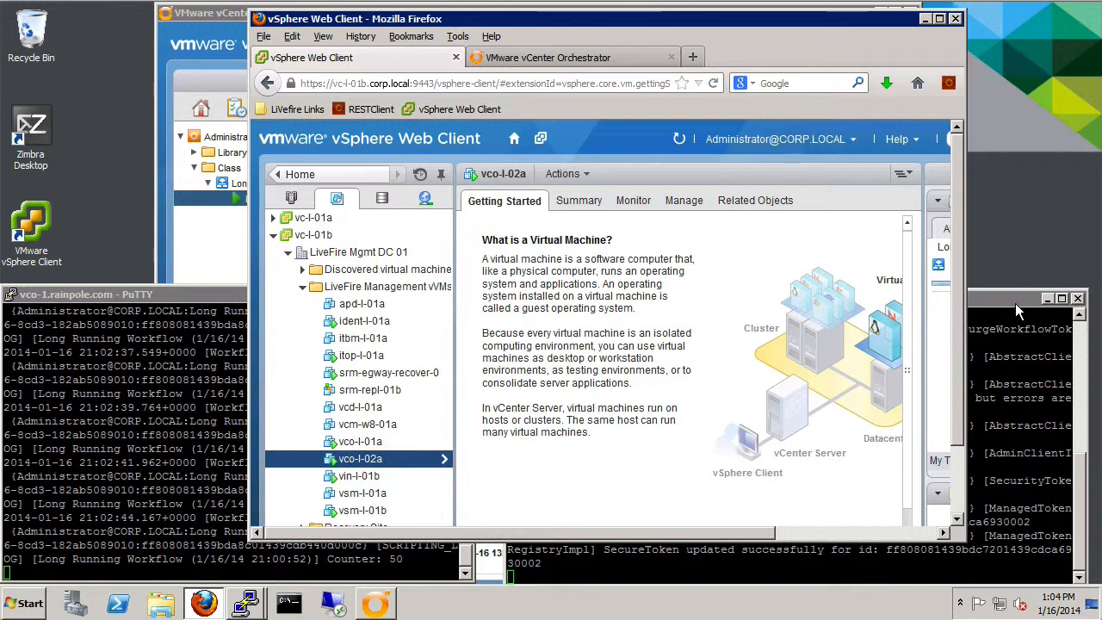
pyautogui.click(387, 442)
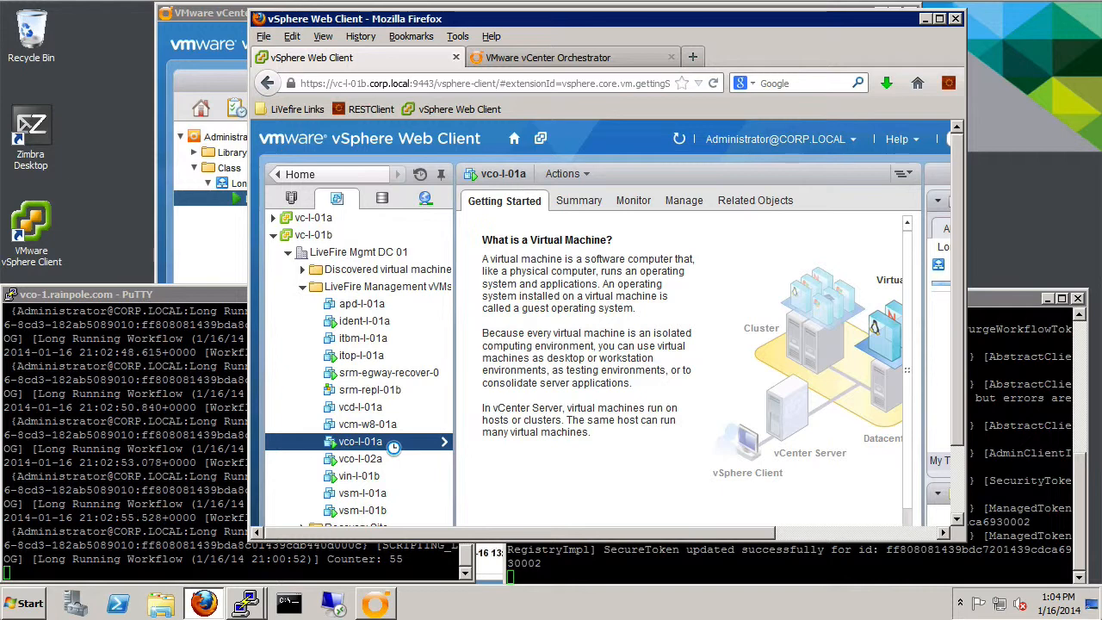
# - Shut down vco-l-01a's guest OS and confirm the shutdown
pyautogui.rightClick(390, 442)
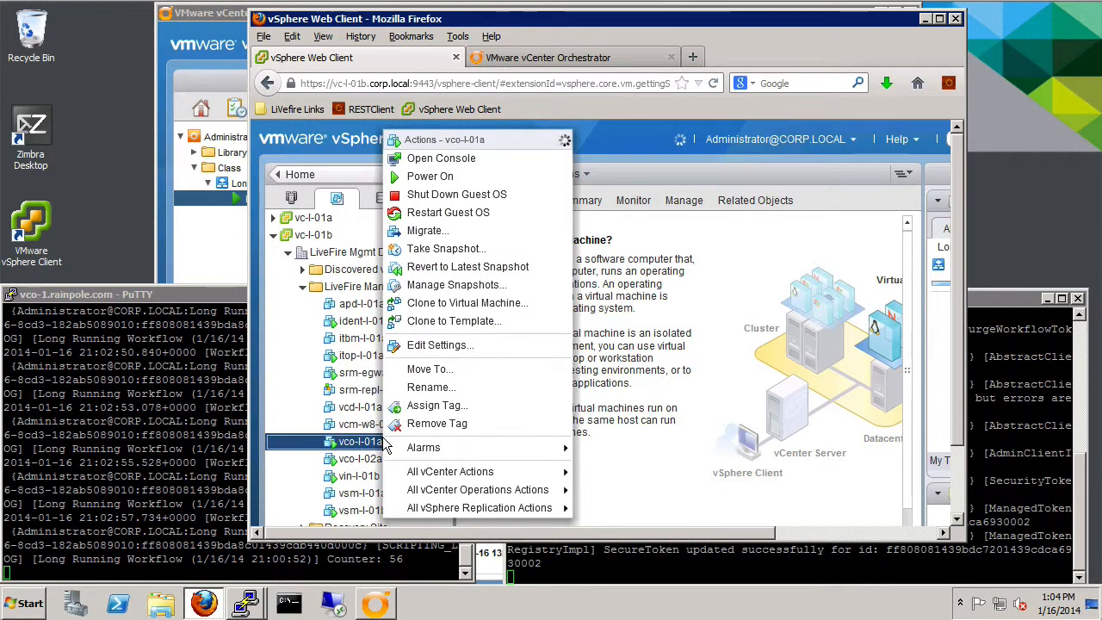
pyautogui.click(474, 197)
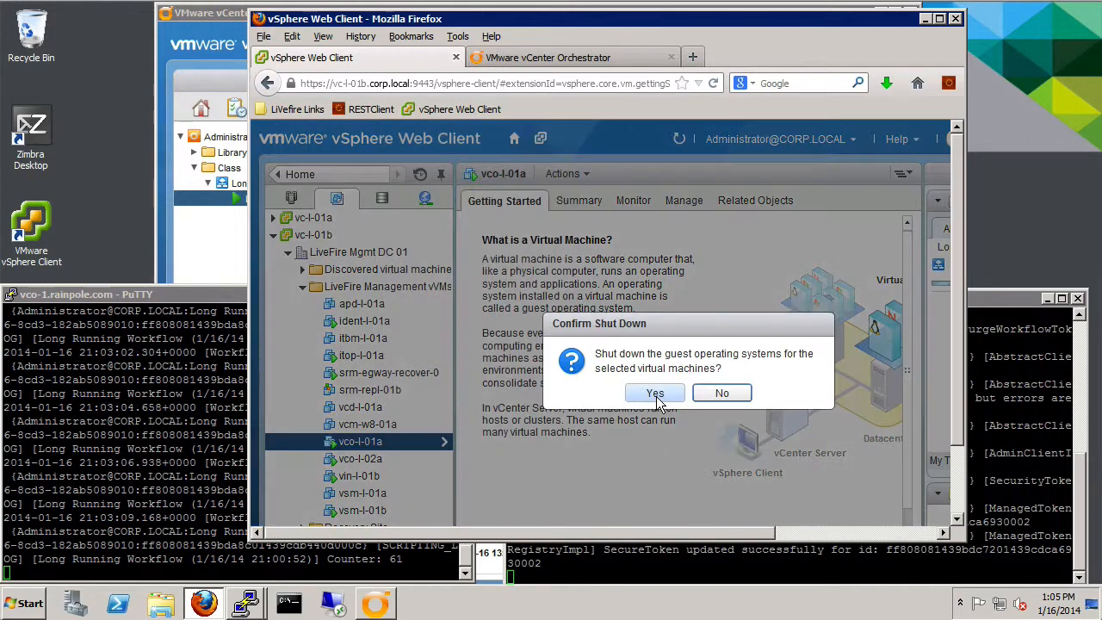
pyautogui.click(656, 393)
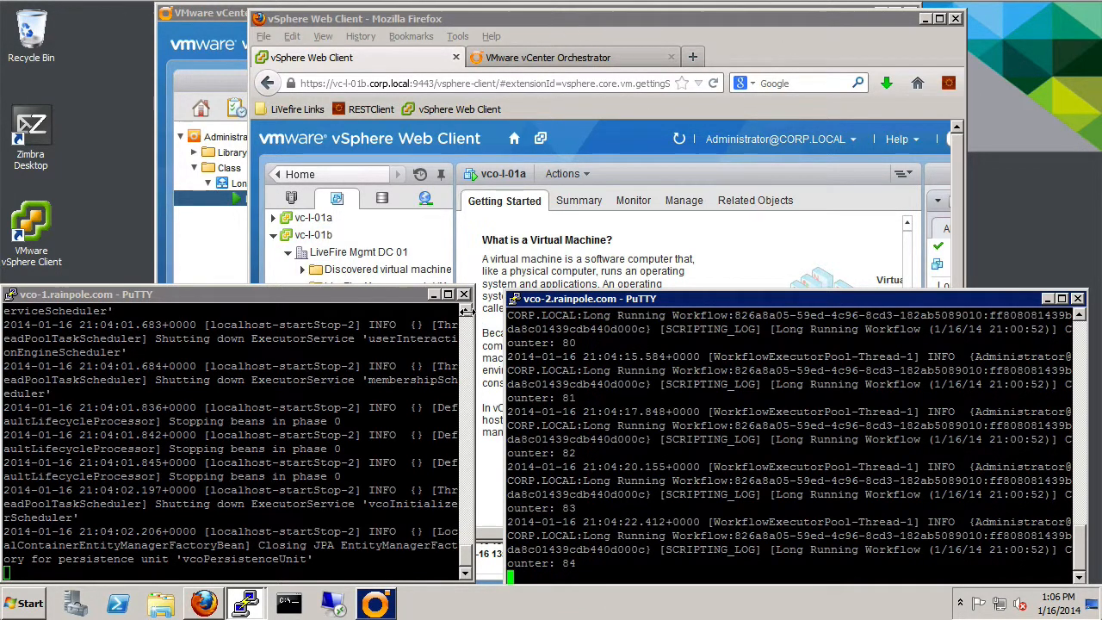
# - Scroll the vco-1 PuTTY log back until its final Counter: 77 line is visible
pyautogui.click(469, 315)
pyautogui.click(470, 315)
pyautogui.click(469, 315)
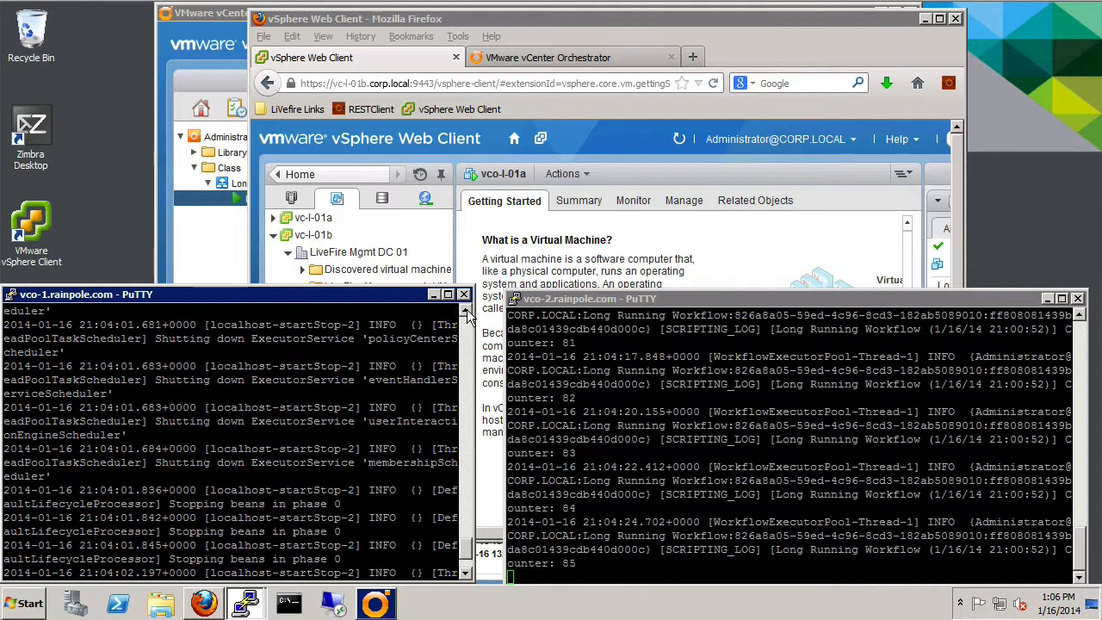
pyautogui.click(469, 315)
pyautogui.click(469, 315)
pyautogui.click(469, 315)
pyautogui.click(469, 315)
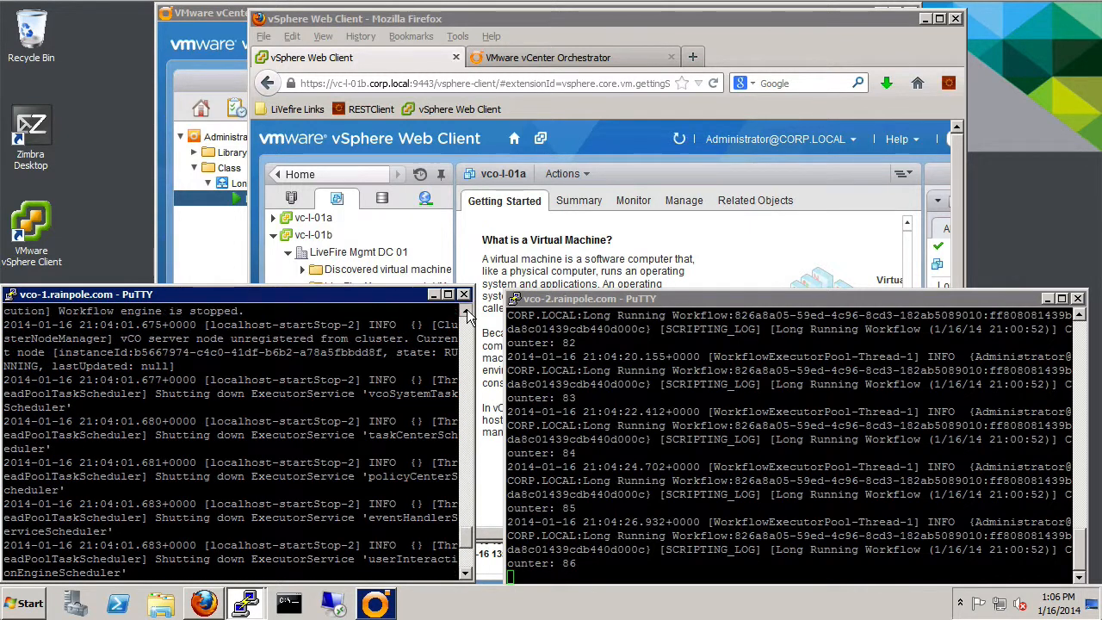
pyautogui.click(469, 315)
pyautogui.click(469, 315)
pyautogui.click(469, 315)
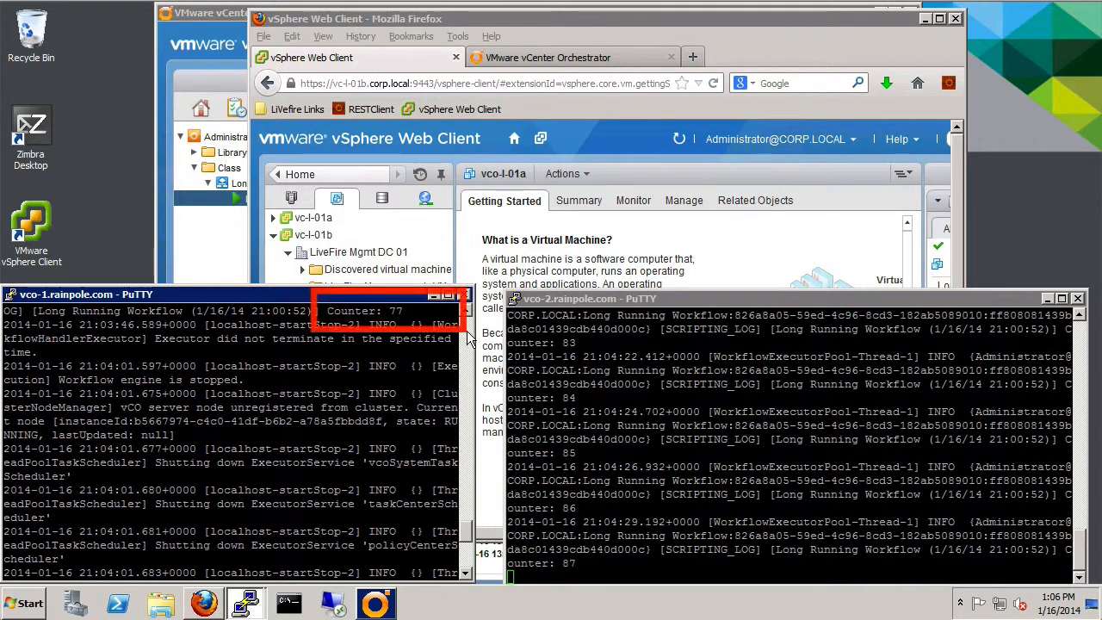